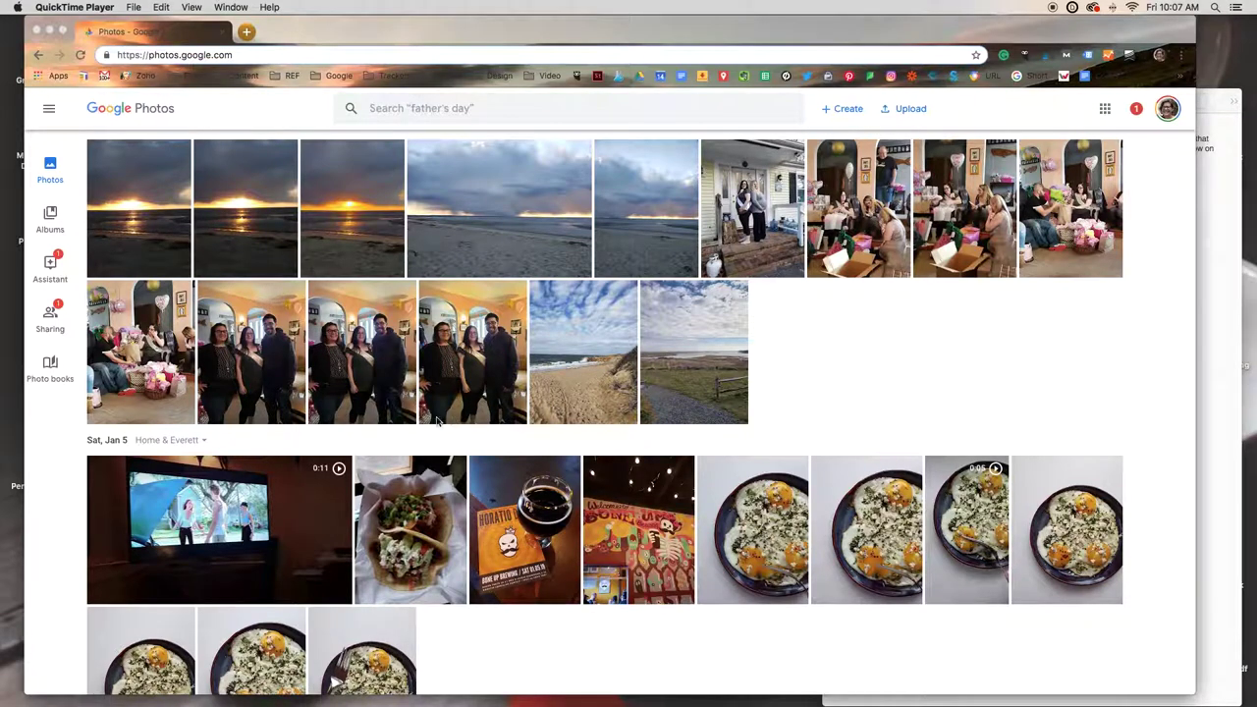
- Go to Photo books and bring the suggested books, including Best of 2018, into view
{"action": "left_click", "coordinate": [51, 365]}
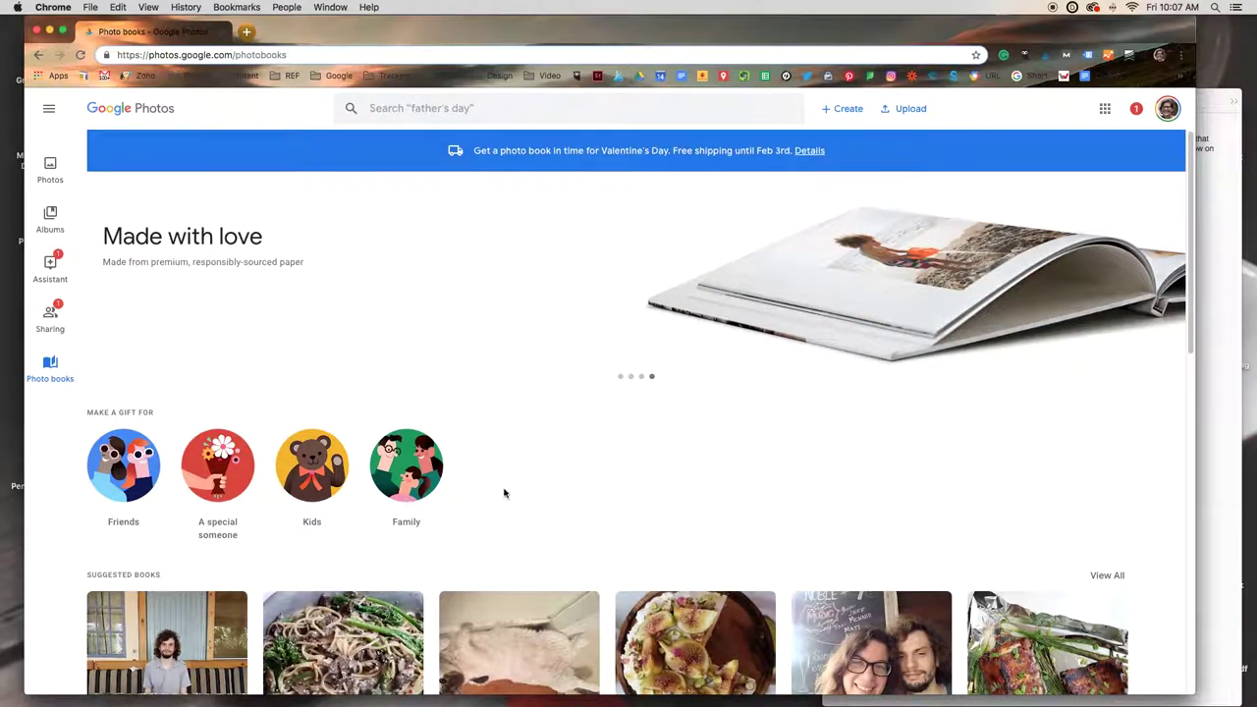
{"action": "scroll", "coordinate": [501, 437], "scroll_direction": "down", "scroll_amount": 3}
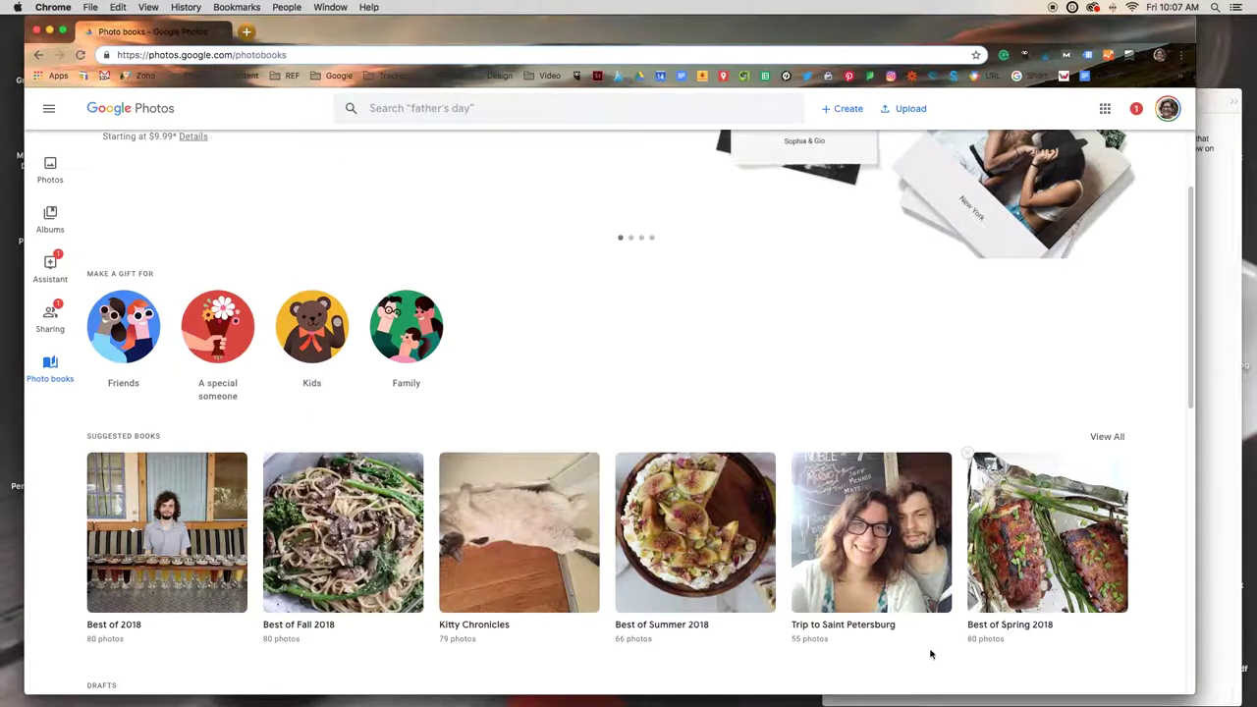
- Open the Best of 2018 book and scroll through its 70+ pages, then back toward the cover
{"action": "left_click", "coordinate": [187, 597]}
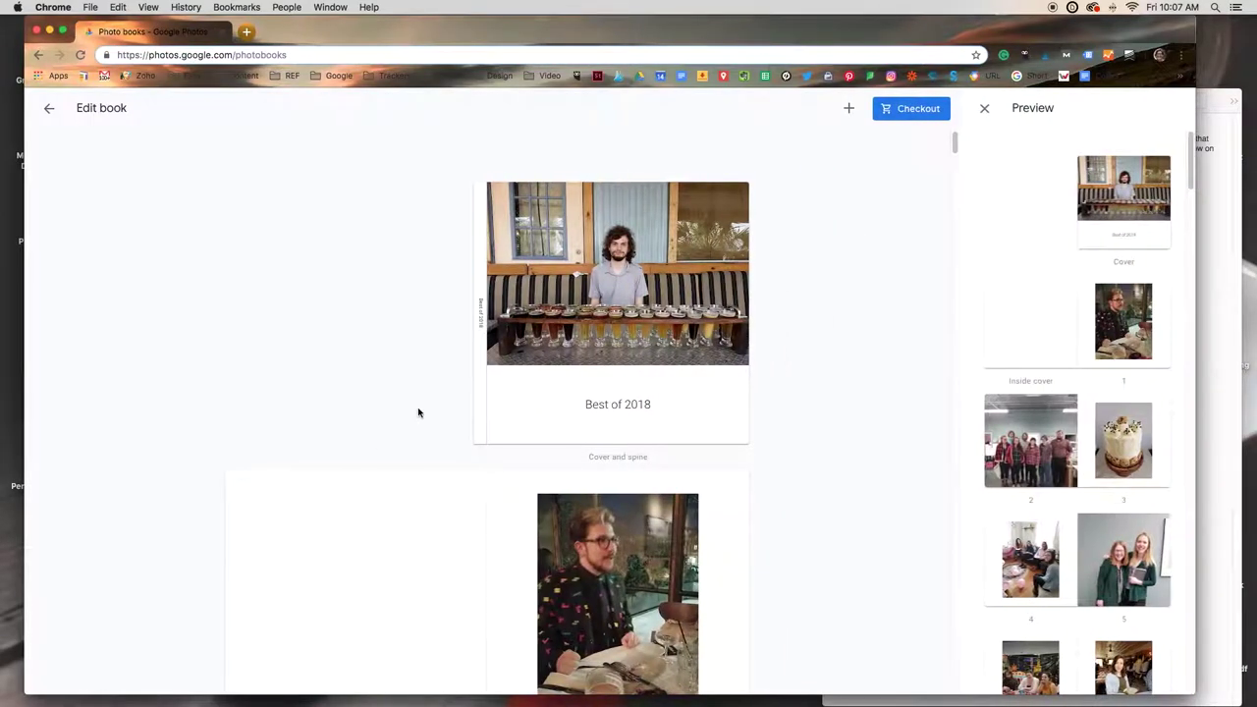
{"action": "mouse_move", "coordinate": [770, 267]}
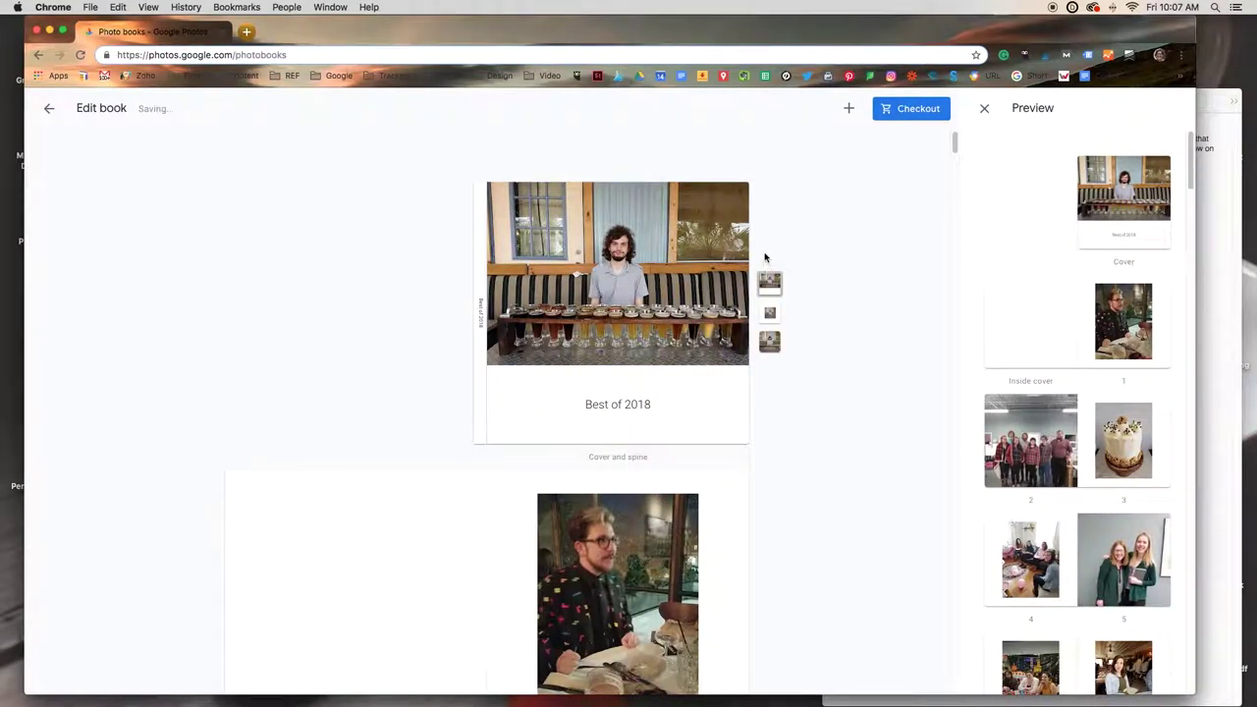
{"action": "scroll", "coordinate": [1094, 458], "scroll_direction": "down", "scroll_amount": 3}
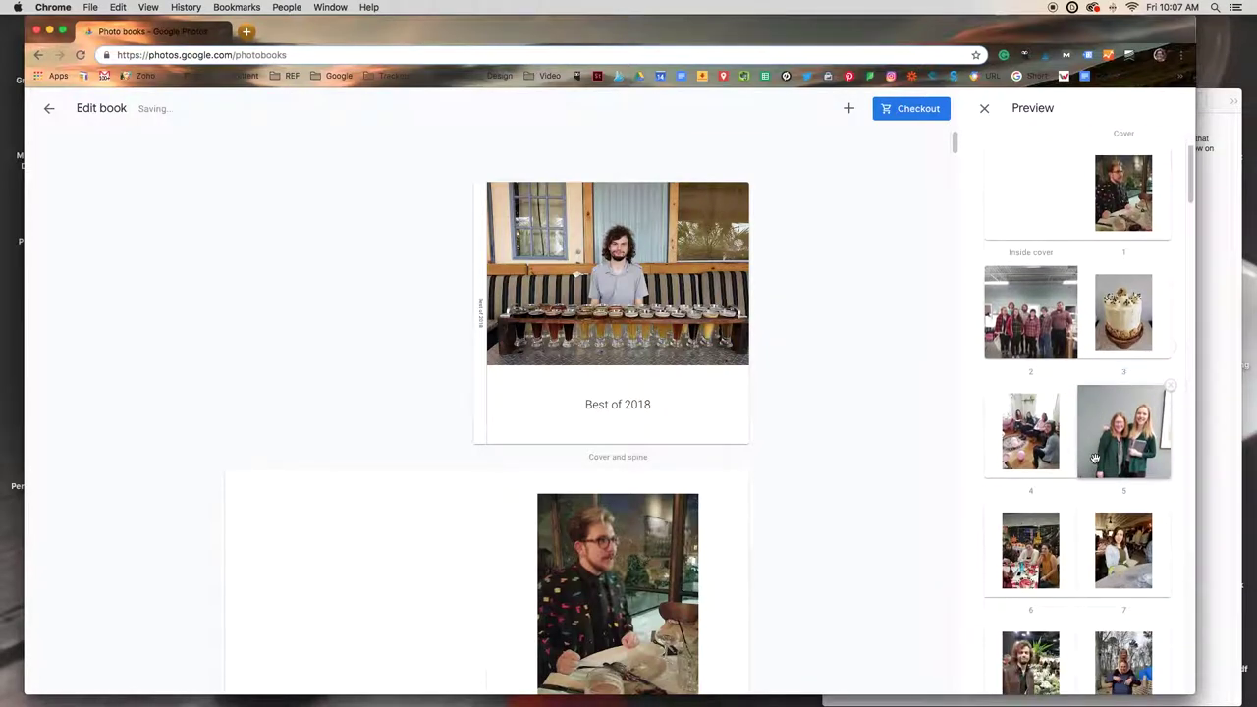
{"action": "scroll", "coordinate": [1095, 459], "scroll_direction": "down", "scroll_amount": 10}
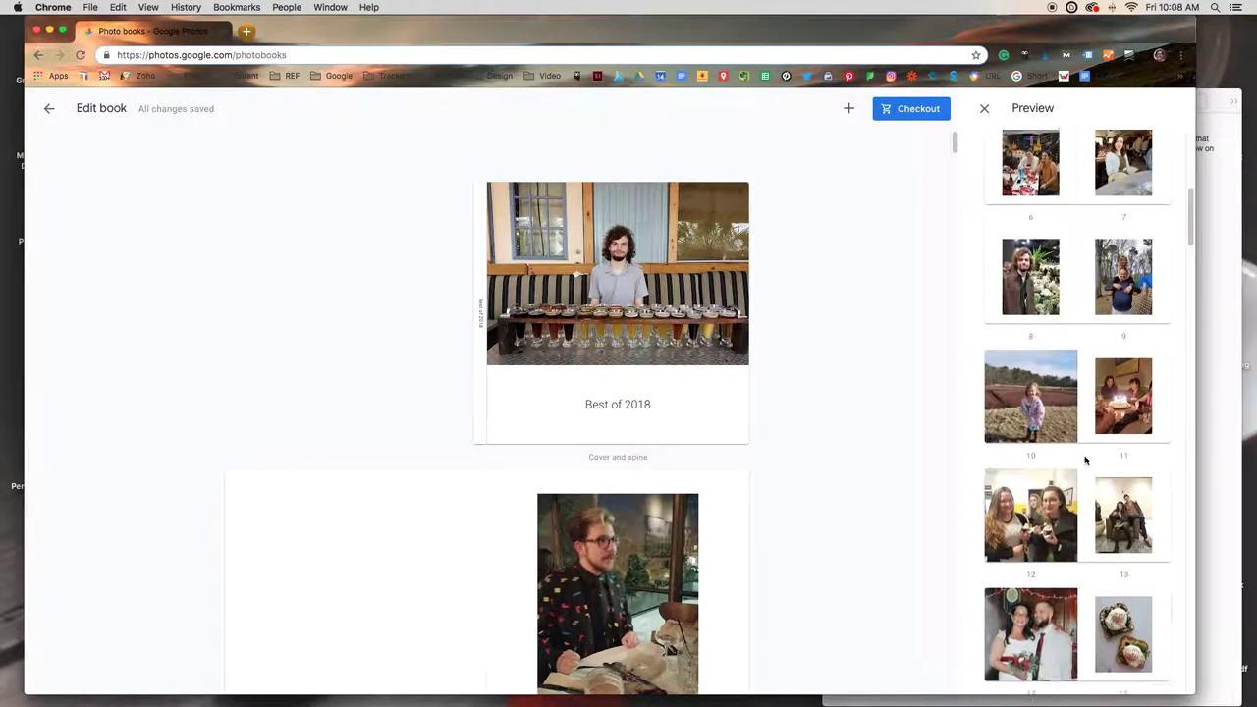
{"action": "scroll", "coordinate": [1084, 455], "scroll_direction": "down", "scroll_amount": 10}
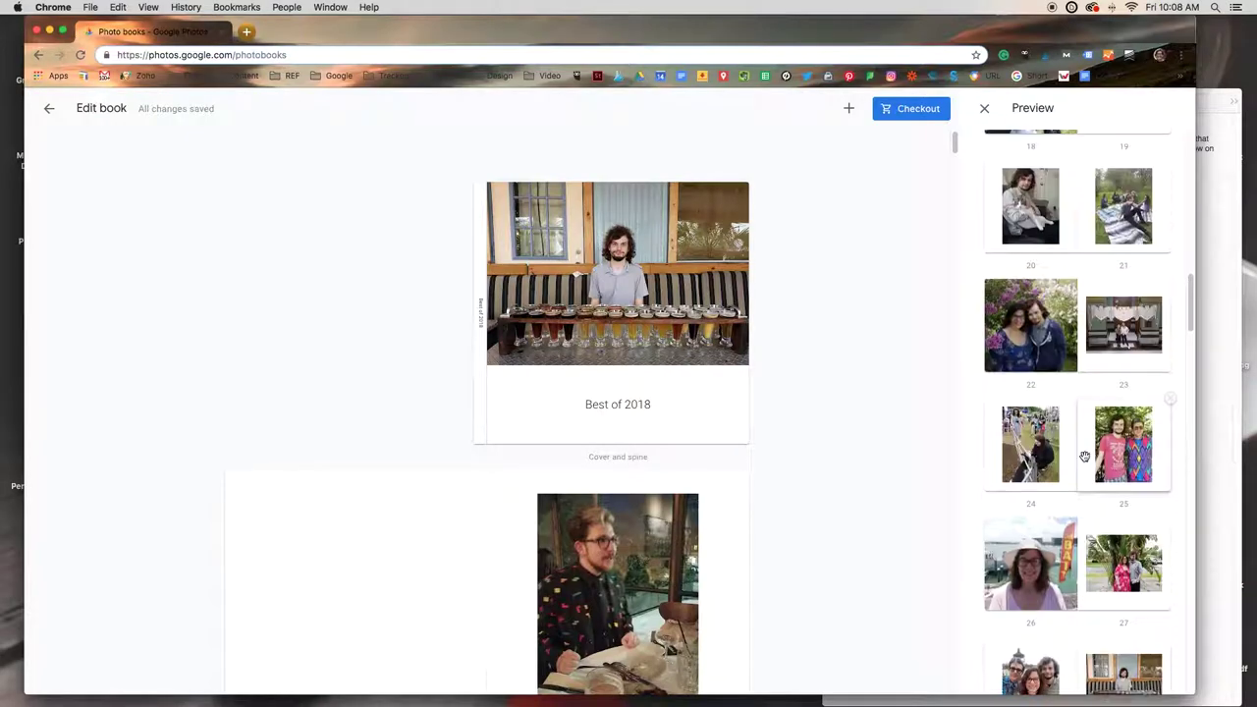
{"action": "scroll", "coordinate": [1084, 456], "scroll_direction": "down", "scroll_amount": 10}
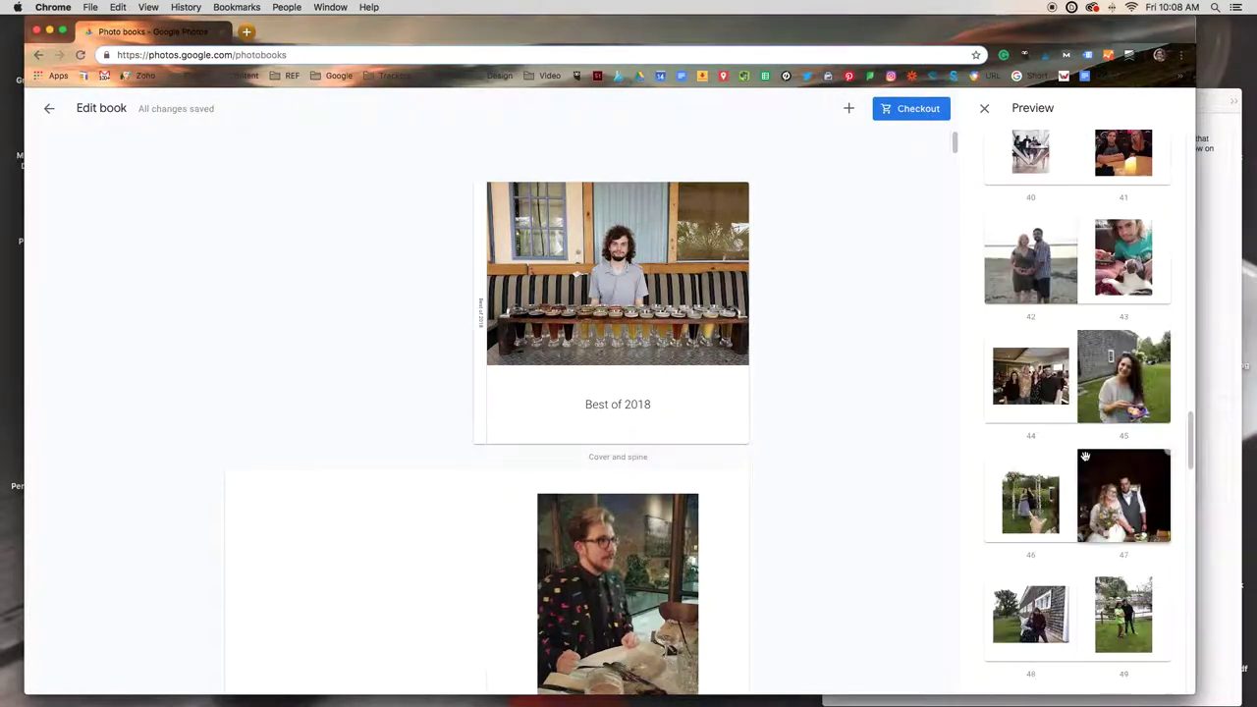
{"action": "scroll", "coordinate": [1085, 456], "scroll_direction": "down", "scroll_amount": 10}
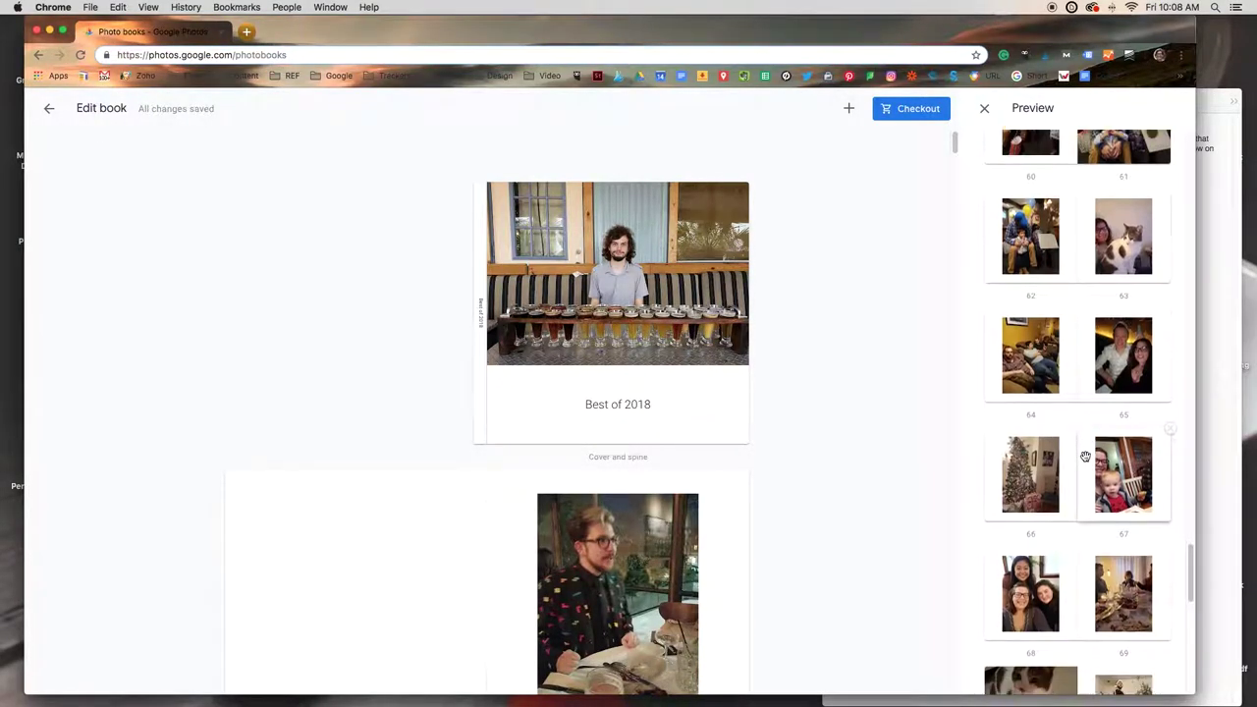
{"action": "scroll", "coordinate": [1085, 455], "scroll_direction": "down", "scroll_amount": 5}
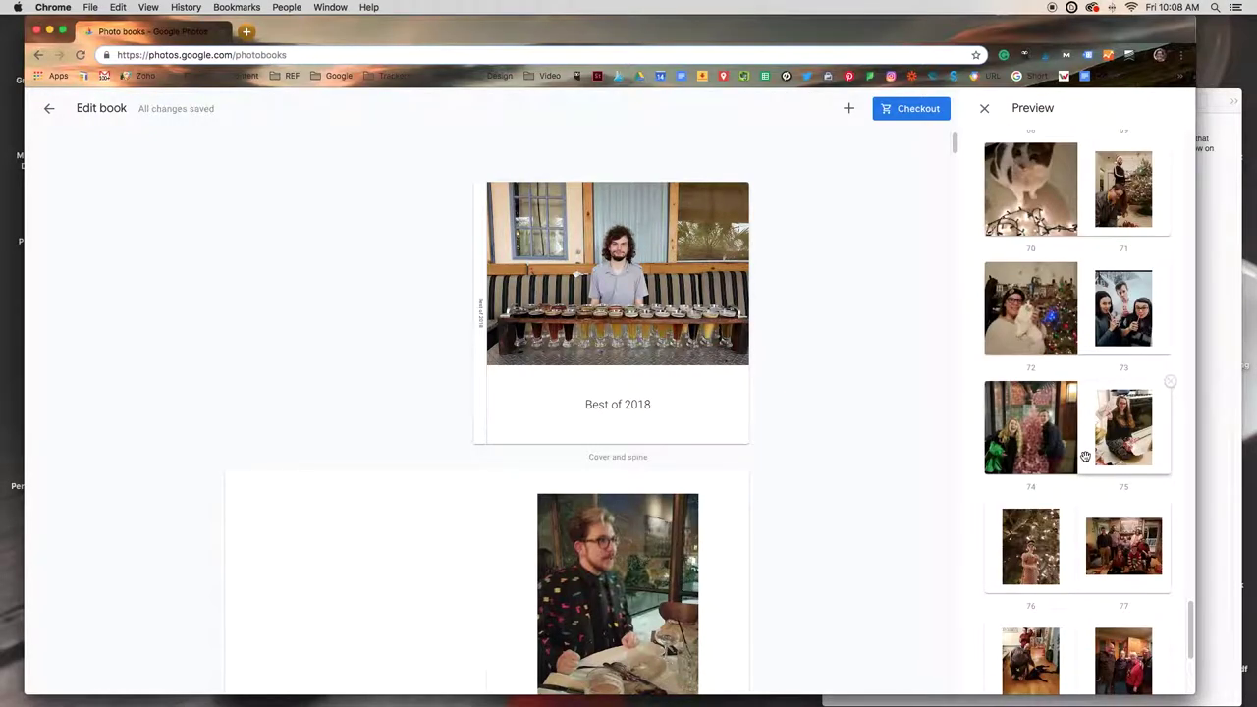
{"action": "scroll", "coordinate": [1085, 455], "scroll_direction": "down", "scroll_amount": 3}
{"action": "scroll", "coordinate": [1085, 456], "scroll_direction": "up", "scroll_amount": 20}
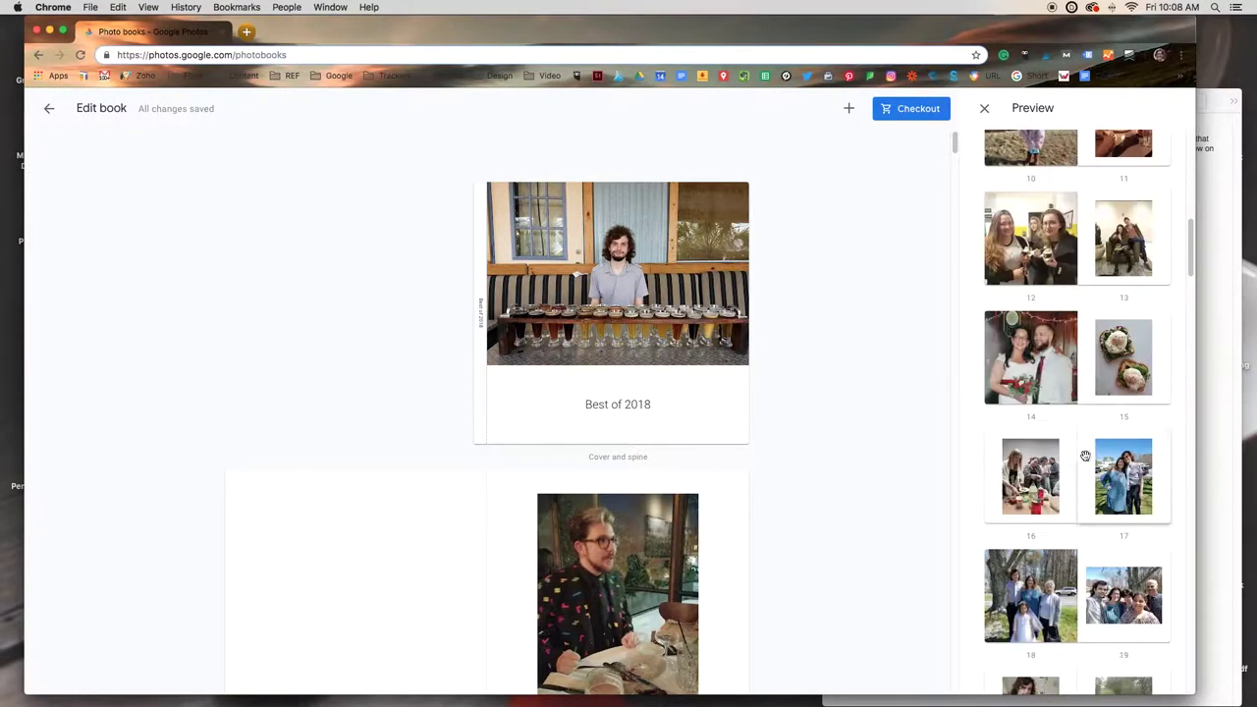
{"action": "scroll", "coordinate": [1085, 456], "scroll_direction": "up", "scroll_amount": 10}
- Rename the cover title to 'Change the Title!' and select the cover photo
{"action": "mouse_move", "coordinate": [618, 402]}
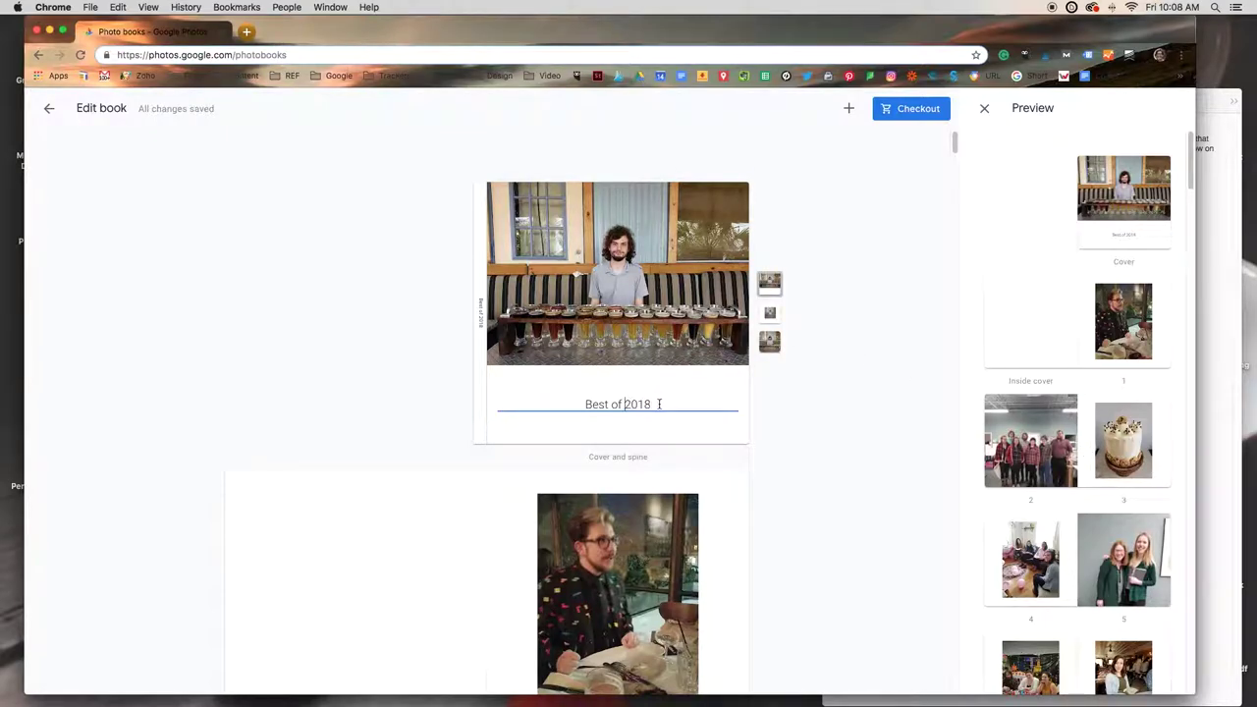
{"action": "left_click_drag", "start_coordinate": [659, 403], "coordinate": [593, 406]}
{"action": "type", "text": "Change the Title!"}
{"action": "left_click", "coordinate": [639, 257]}
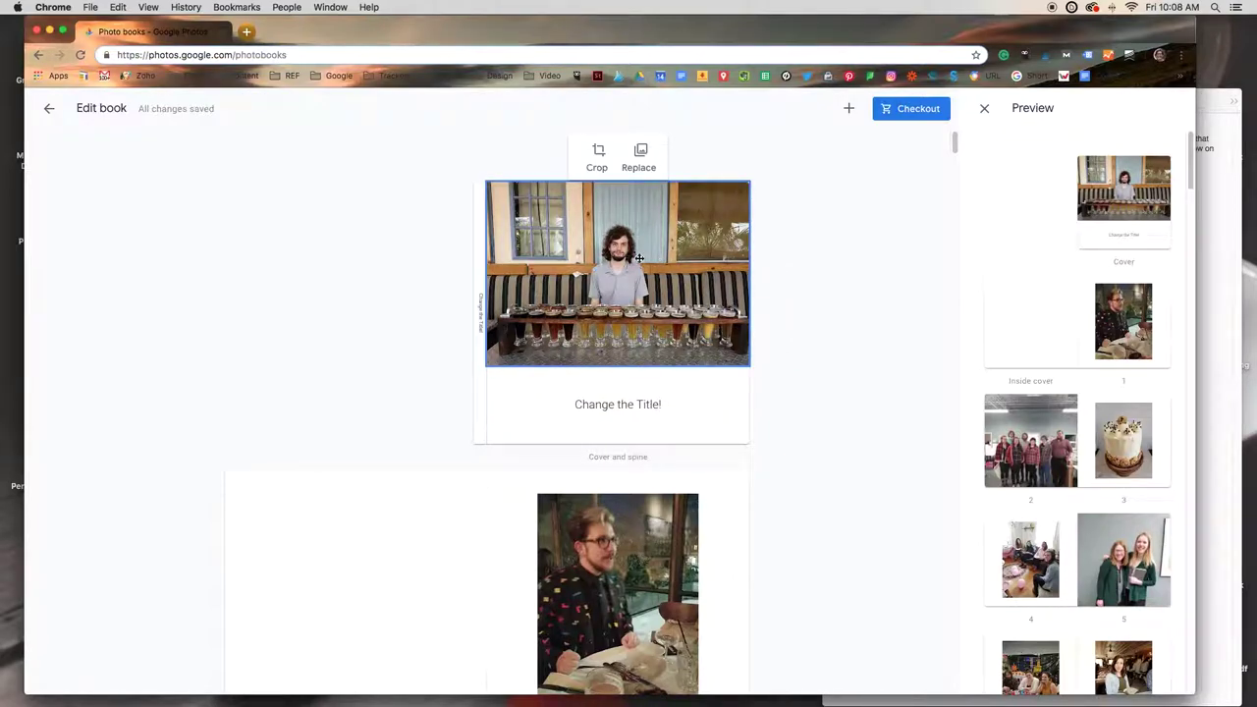
- Browse the Choose cover photos, then close the picker, keeping the original cover
{"action": "left_click", "coordinate": [640, 154]}
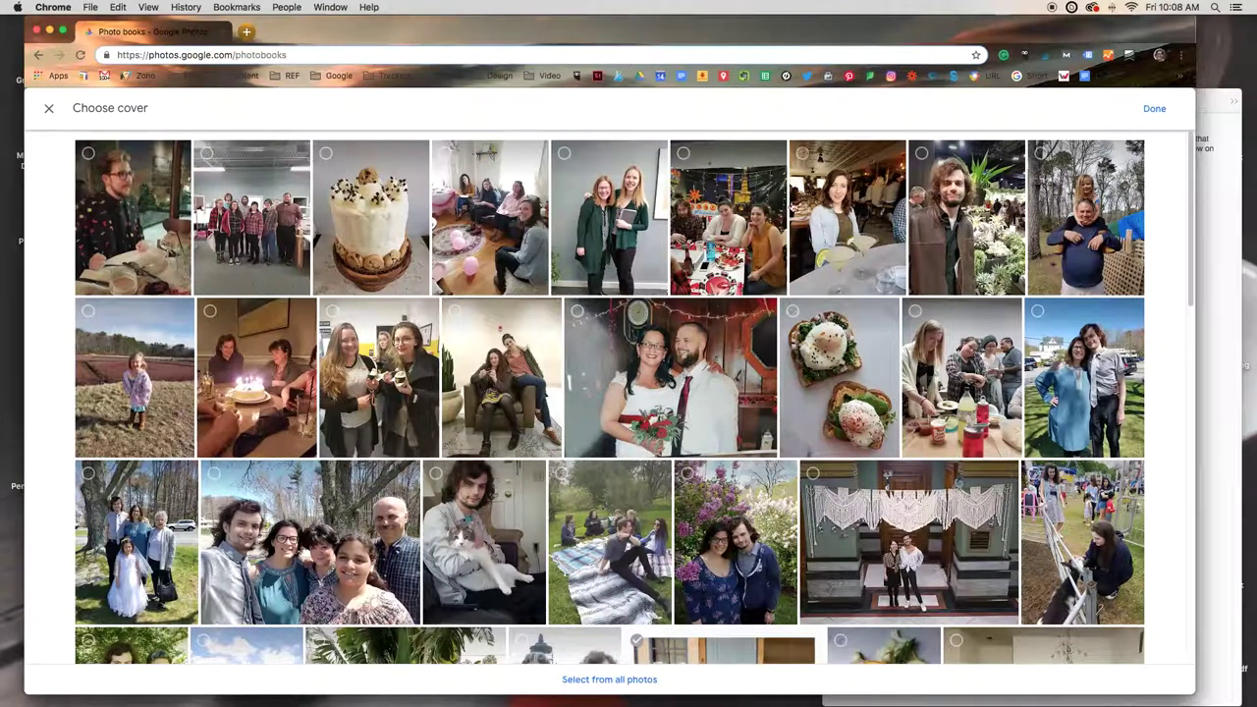
{"action": "scroll", "coordinate": [639, 441], "scroll_direction": "down", "scroll_amount": 3}
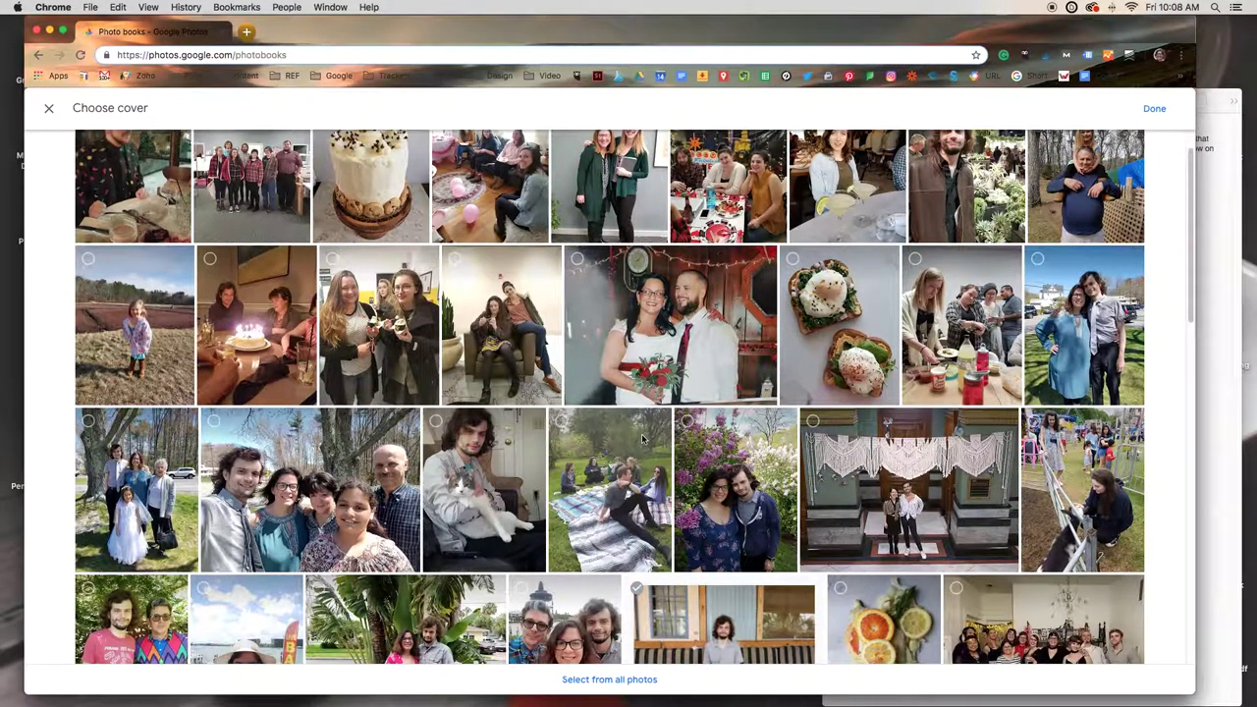
{"action": "scroll", "coordinate": [643, 441], "scroll_direction": "down", "scroll_amount": 2}
{"action": "scroll", "coordinate": [415, 214], "scroll_direction": "up", "scroll_amount": 4}
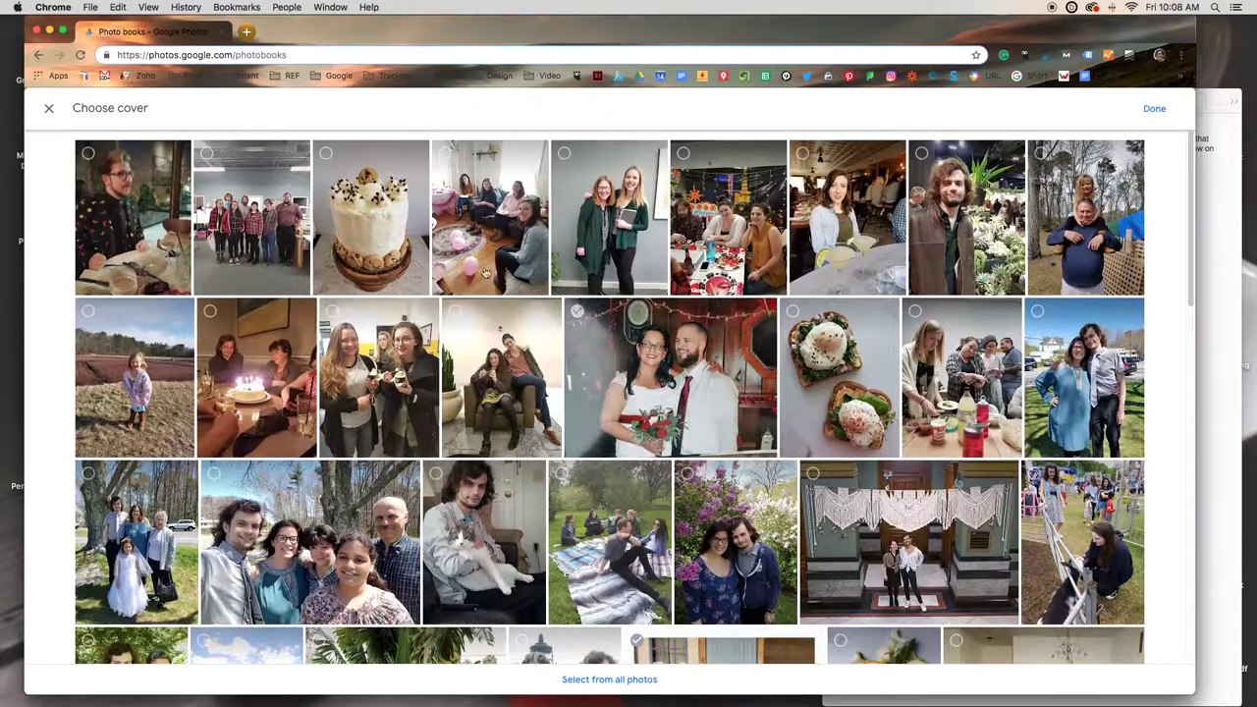
{"action": "left_click", "coordinate": [49, 111]}
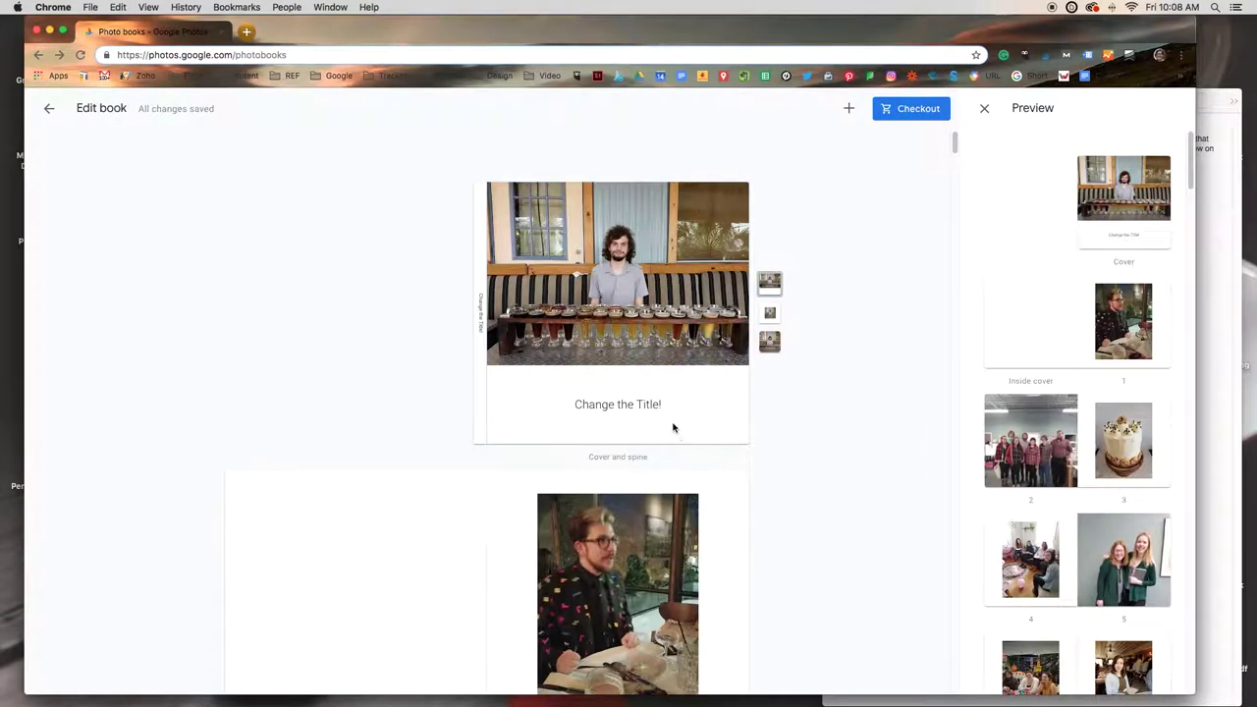
- Add the Jan 2 dinner photo and New Year party selfie to page 1, for four photos
{"action": "scroll", "coordinate": [673, 424], "scroll_direction": "down", "scroll_amount": 3}
{"action": "scroll", "coordinate": [670, 422], "scroll_direction": "down", "scroll_amount": 3}
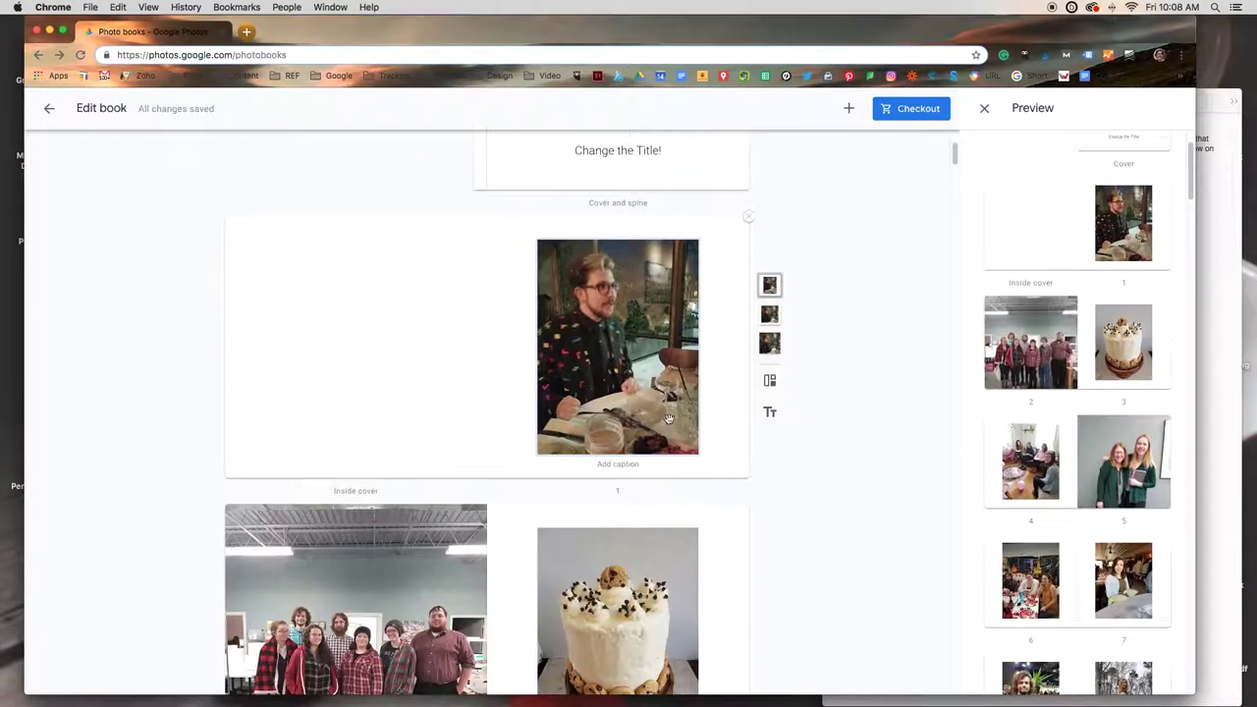
{"action": "left_click", "coordinate": [643, 365]}
{"action": "left_click", "coordinate": [639, 214]}
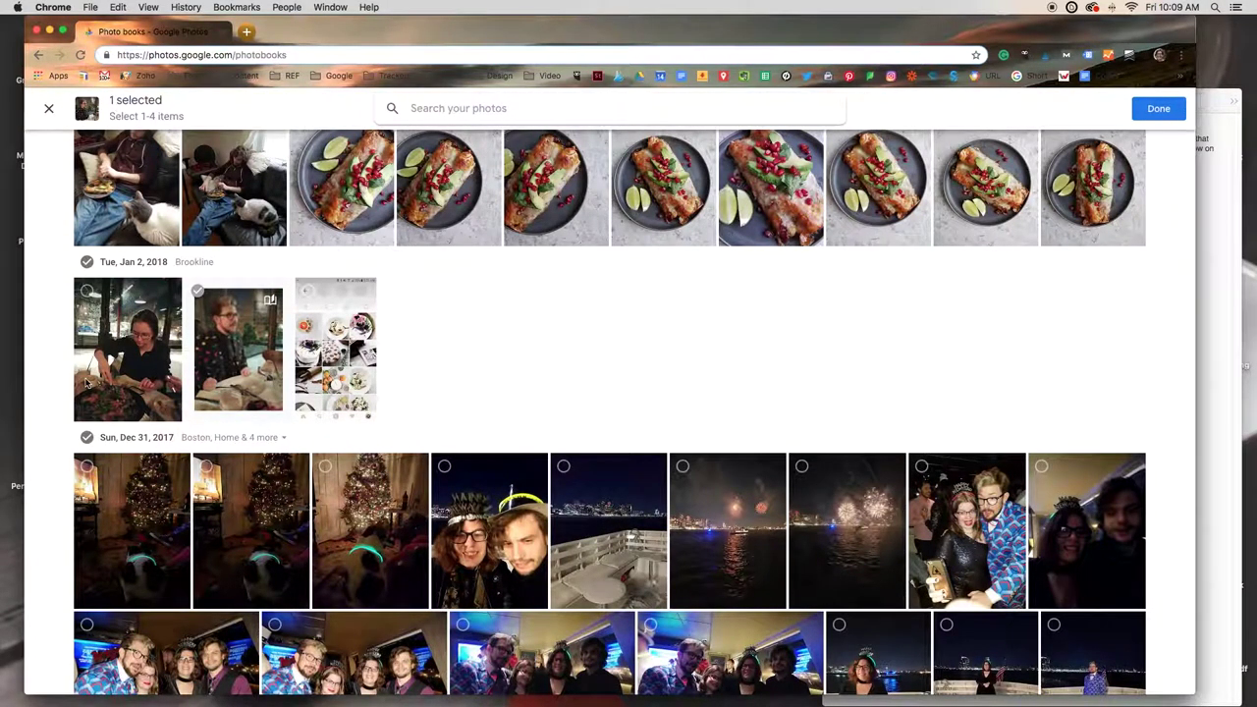
{"action": "left_click", "coordinate": [88, 291]}
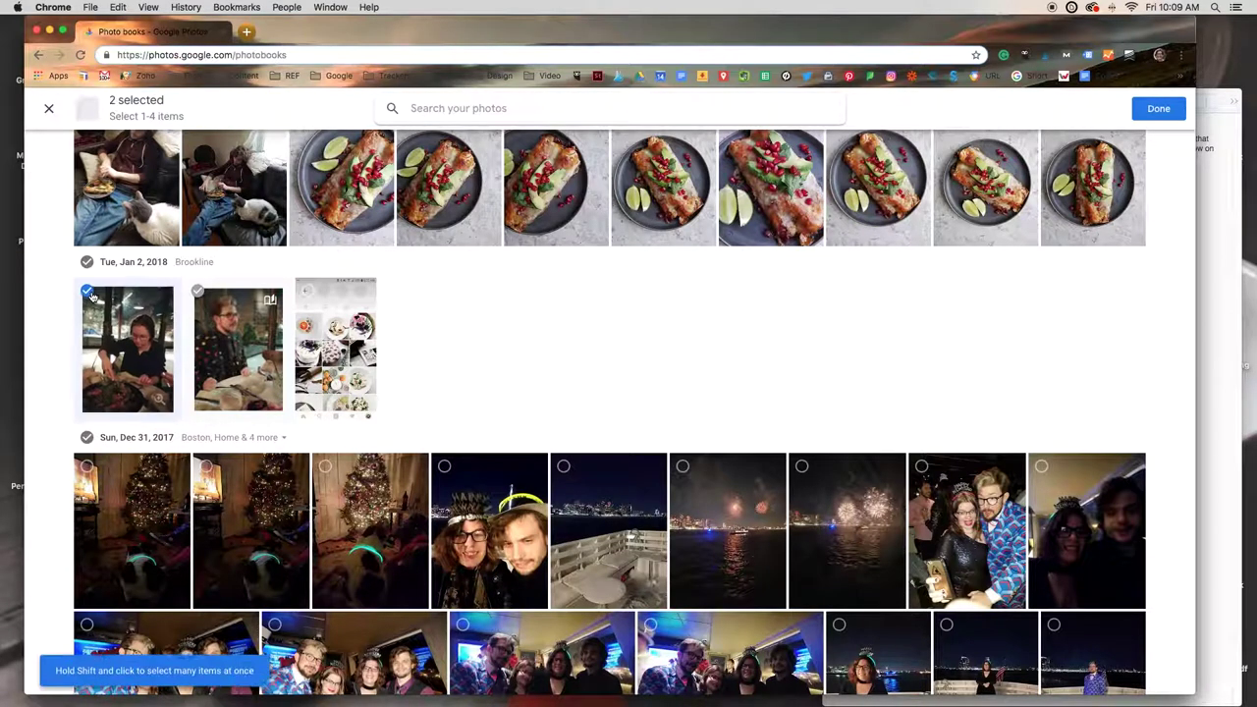
{"action": "left_click", "coordinate": [444, 467]}
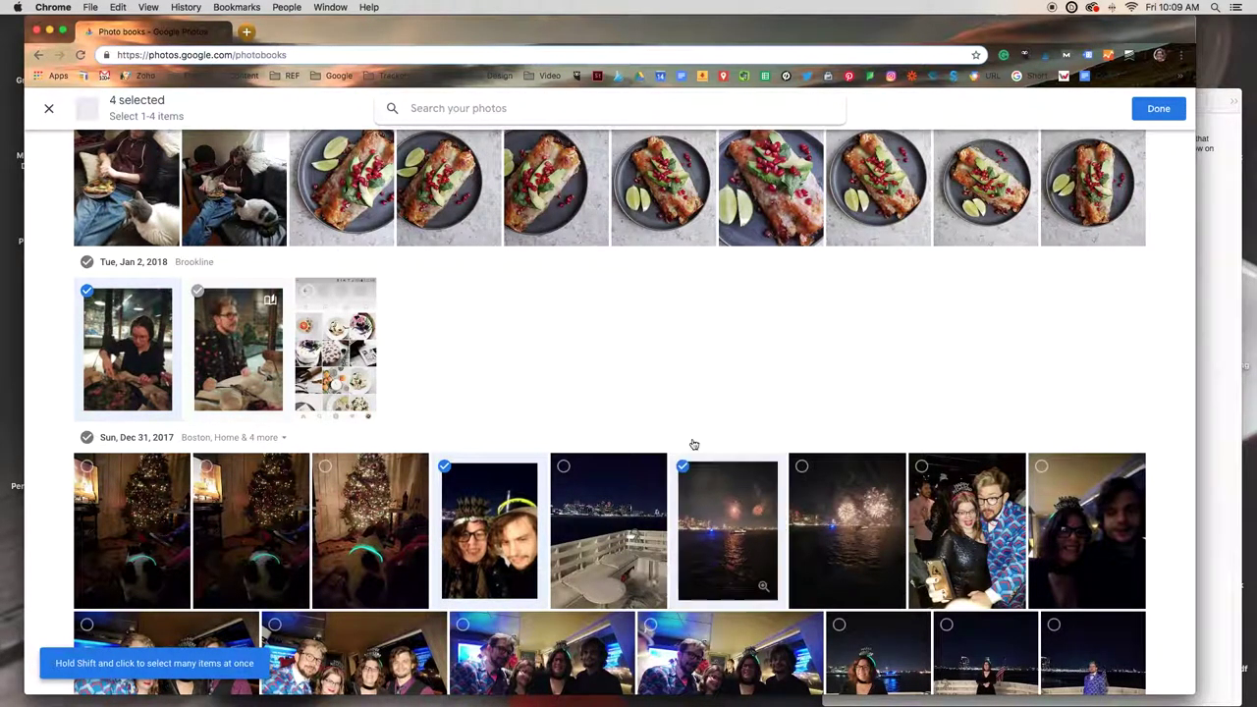
- Place page 1's photos and choose the layout with two large photos above two small ones
{"action": "left_click", "coordinate": [1159, 110]}
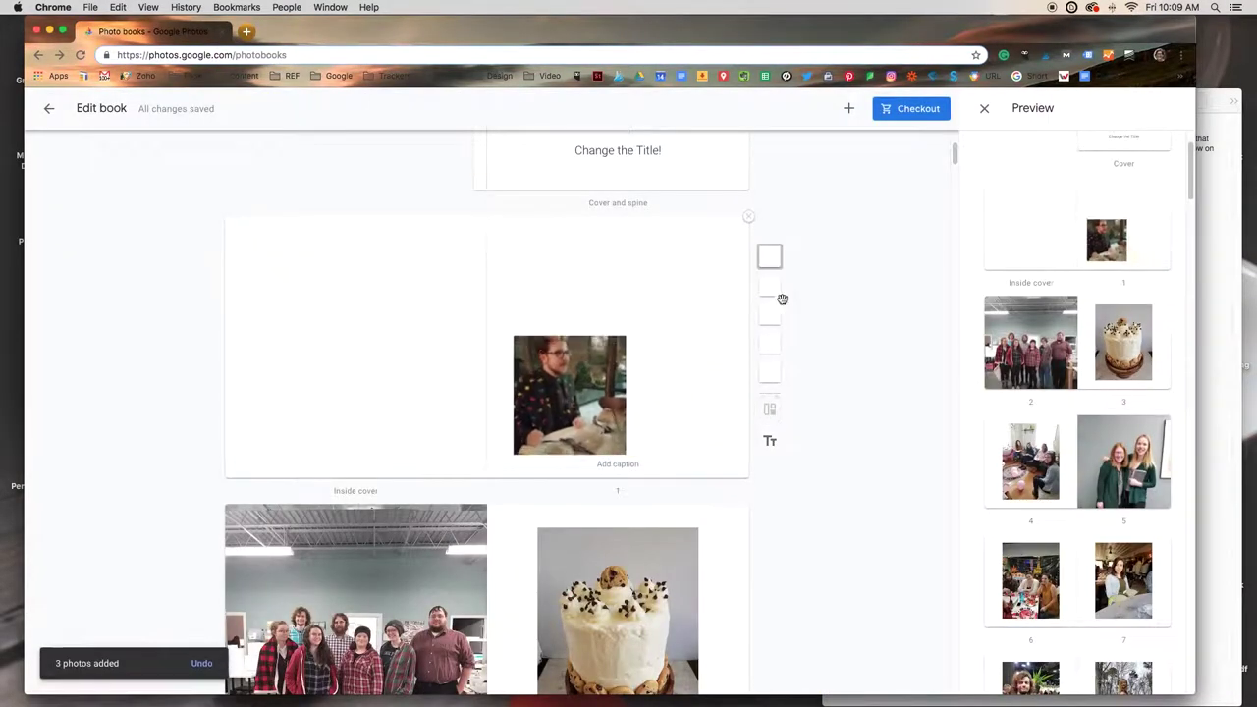
{"action": "left_click", "coordinate": [775, 347]}
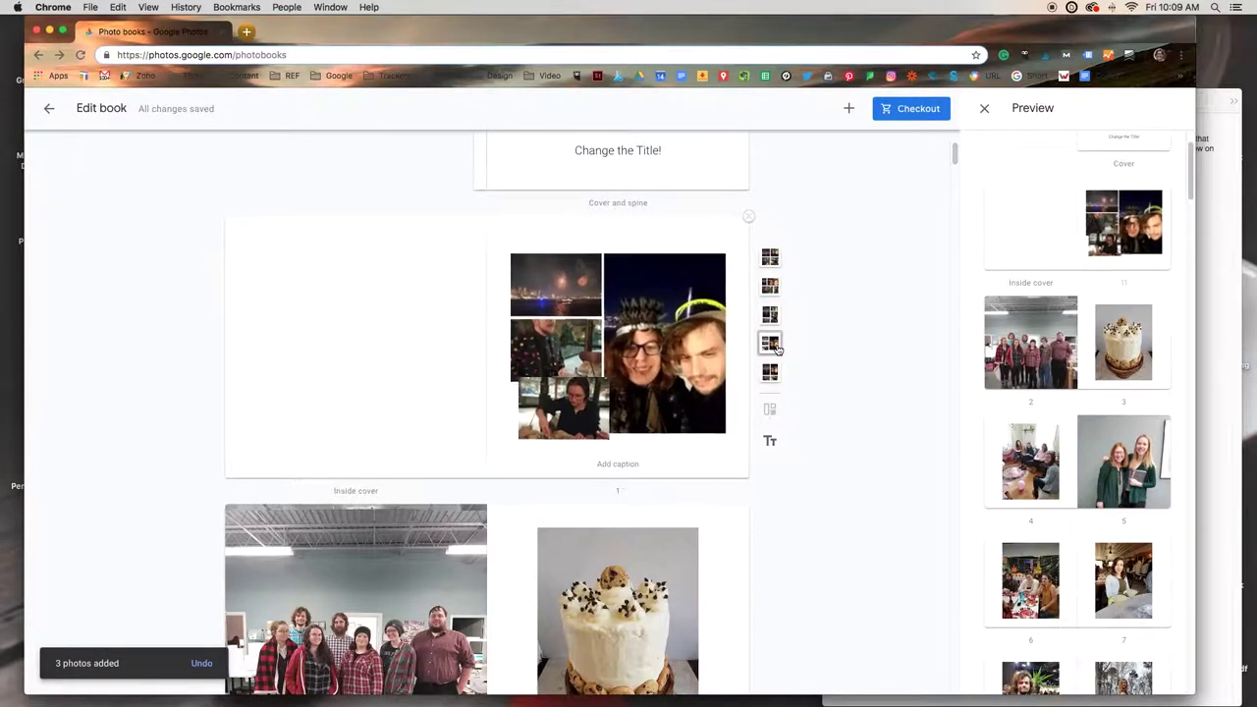
{"action": "left_click", "coordinate": [772, 314]}
{"action": "left_click", "coordinate": [769, 285]}
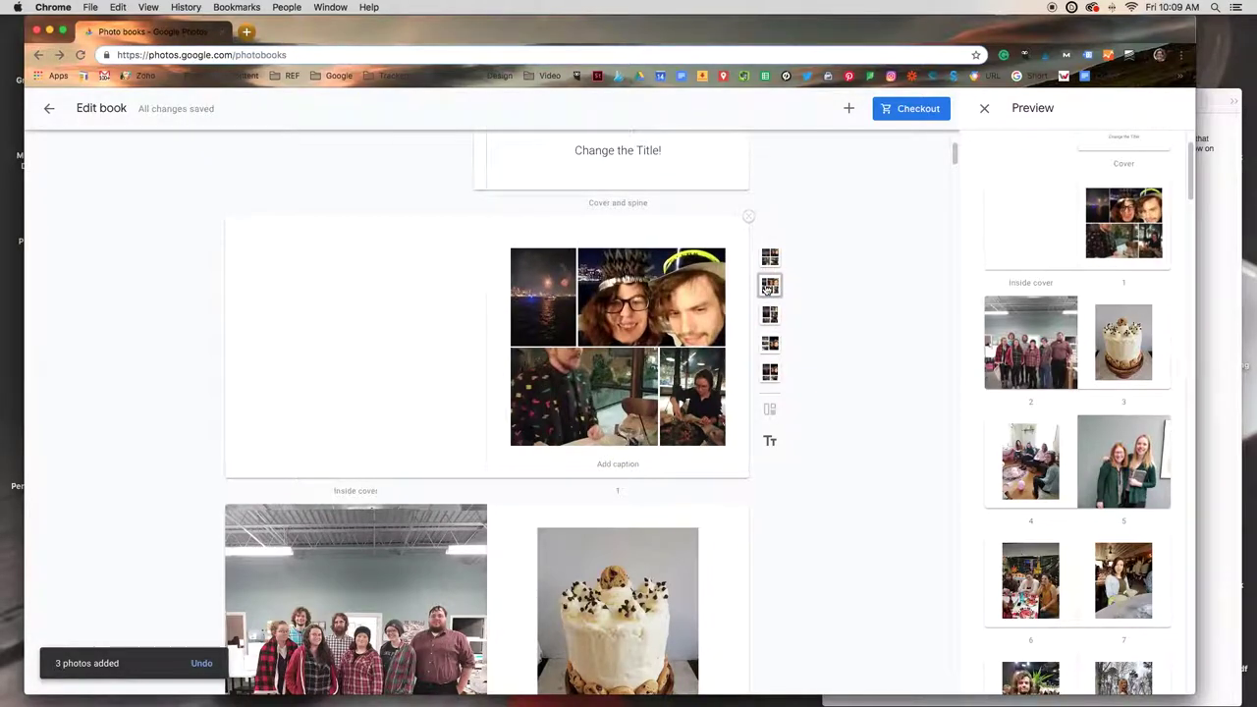
{"action": "left_click", "coordinate": [769, 373]}
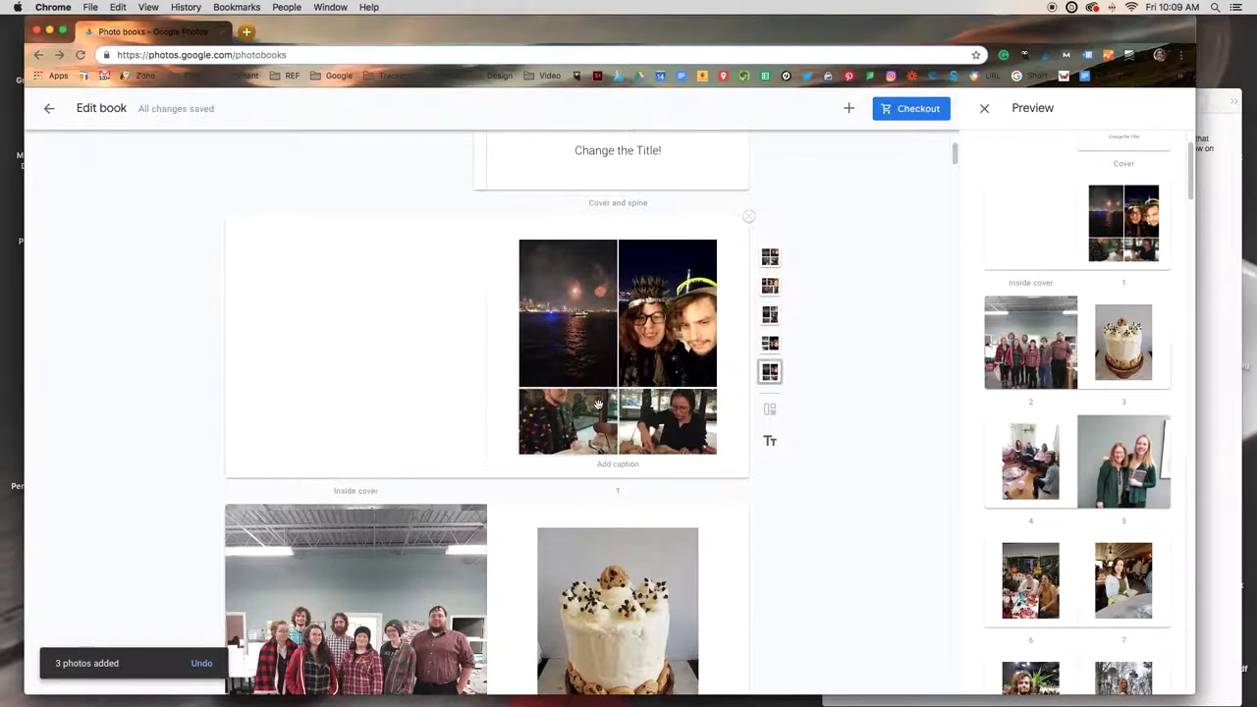
{"action": "scroll", "coordinate": [597, 405], "scroll_direction": "down", "scroll_amount": 3}
{"action": "scroll", "coordinate": [598, 405], "scroll_direction": "down", "scroll_amount": 2}
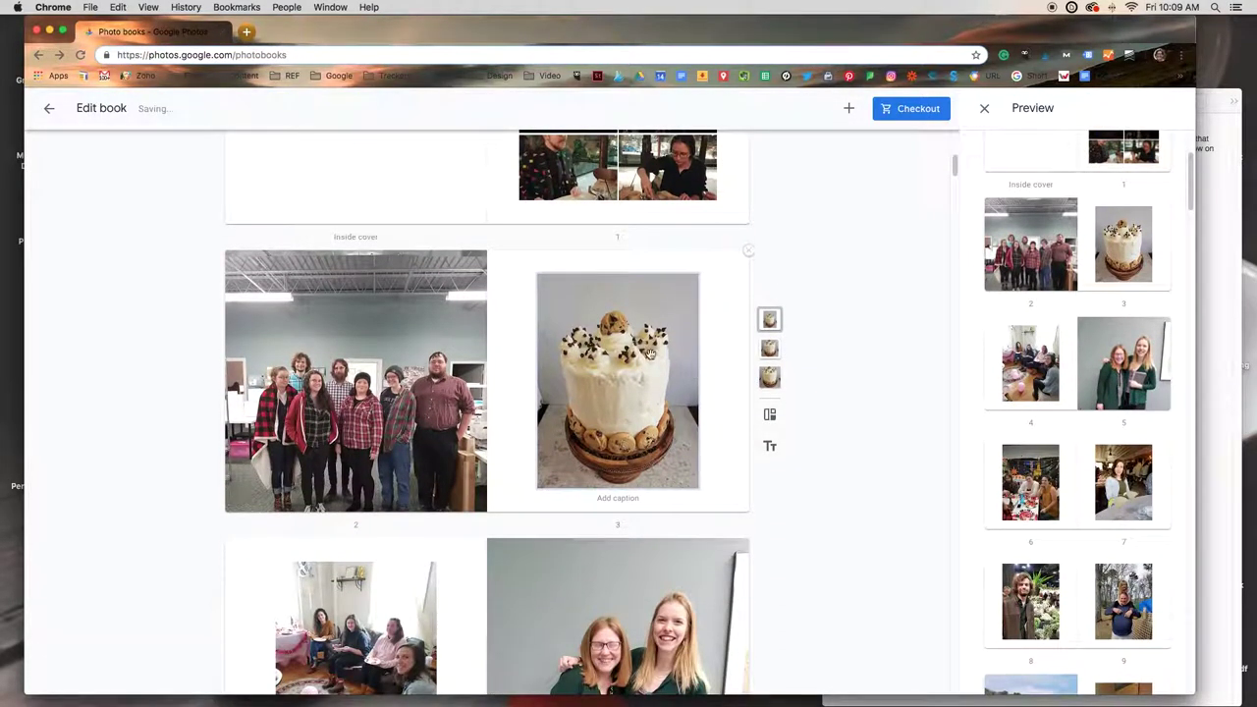
- Swap page 3's cake photo for the Jan 16, 2018 black-and-white cat photo
{"action": "left_click", "coordinate": [675, 376]}
{"action": "scroll", "coordinate": [681, 372], "scroll_direction": "down", "scroll_amount": 1}
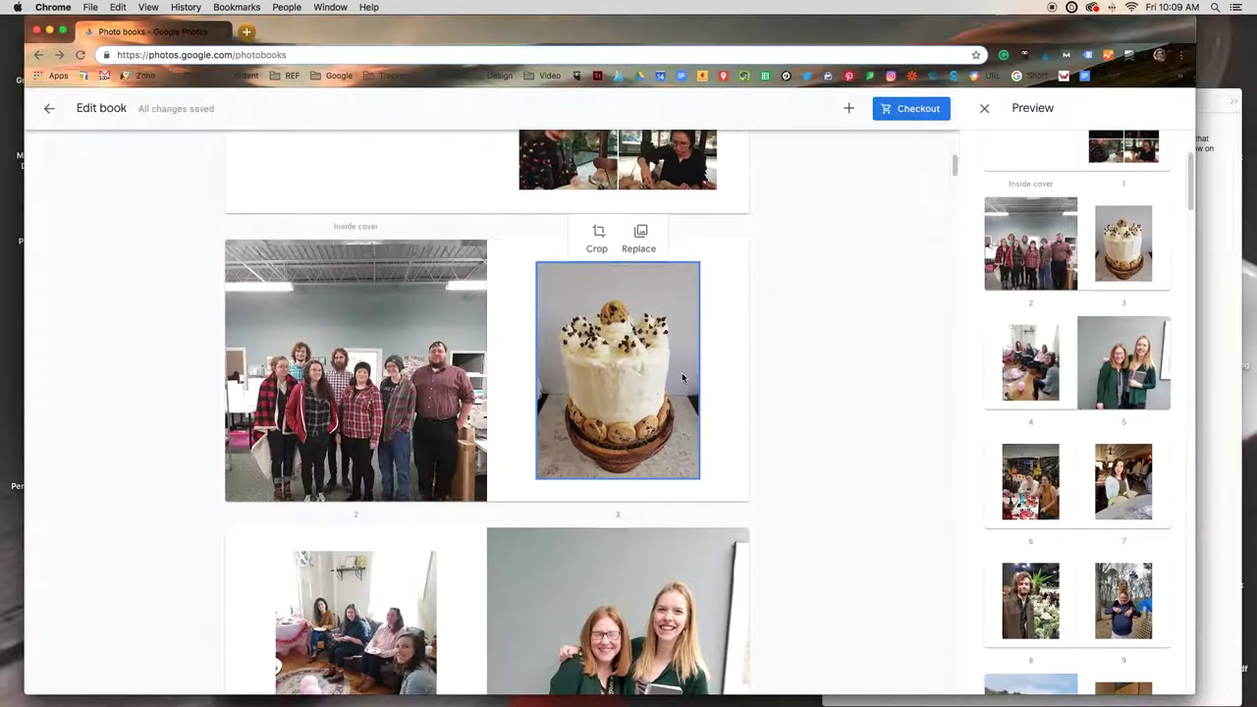
{"action": "left_click", "coordinate": [638, 233]}
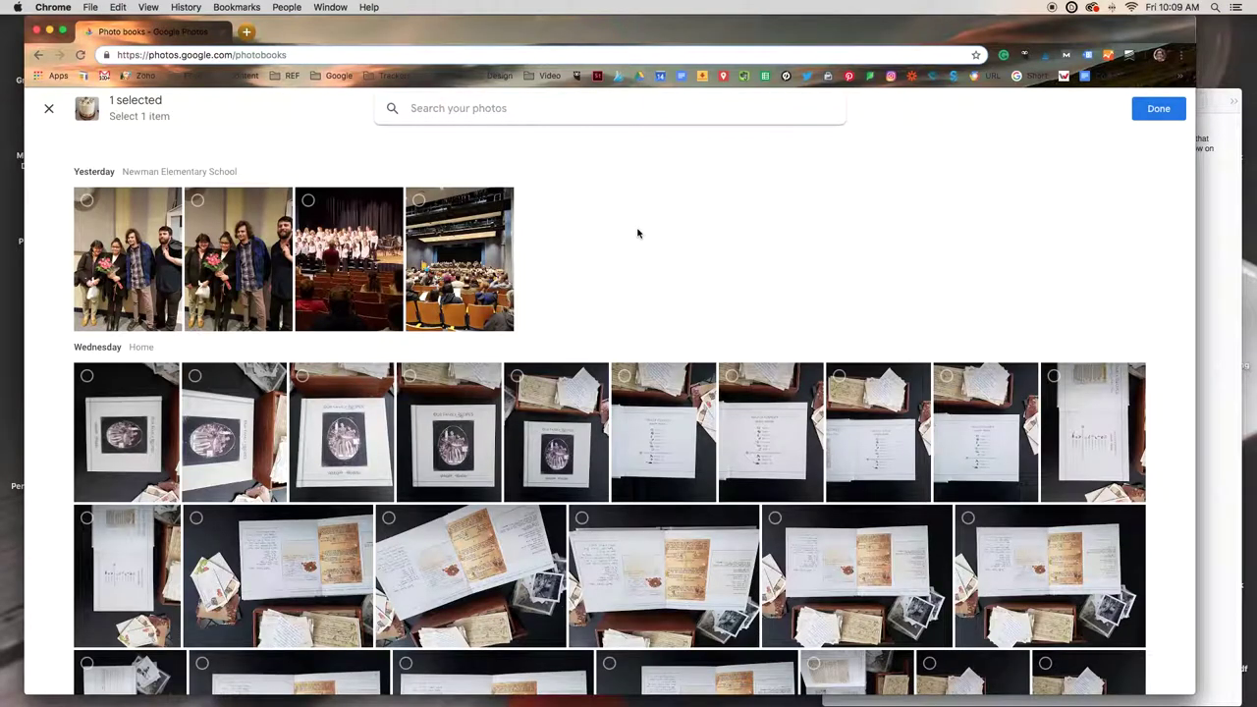
{"action": "scroll", "coordinate": [628, 219], "scroll_direction": "down", "scroll_amount": 15}
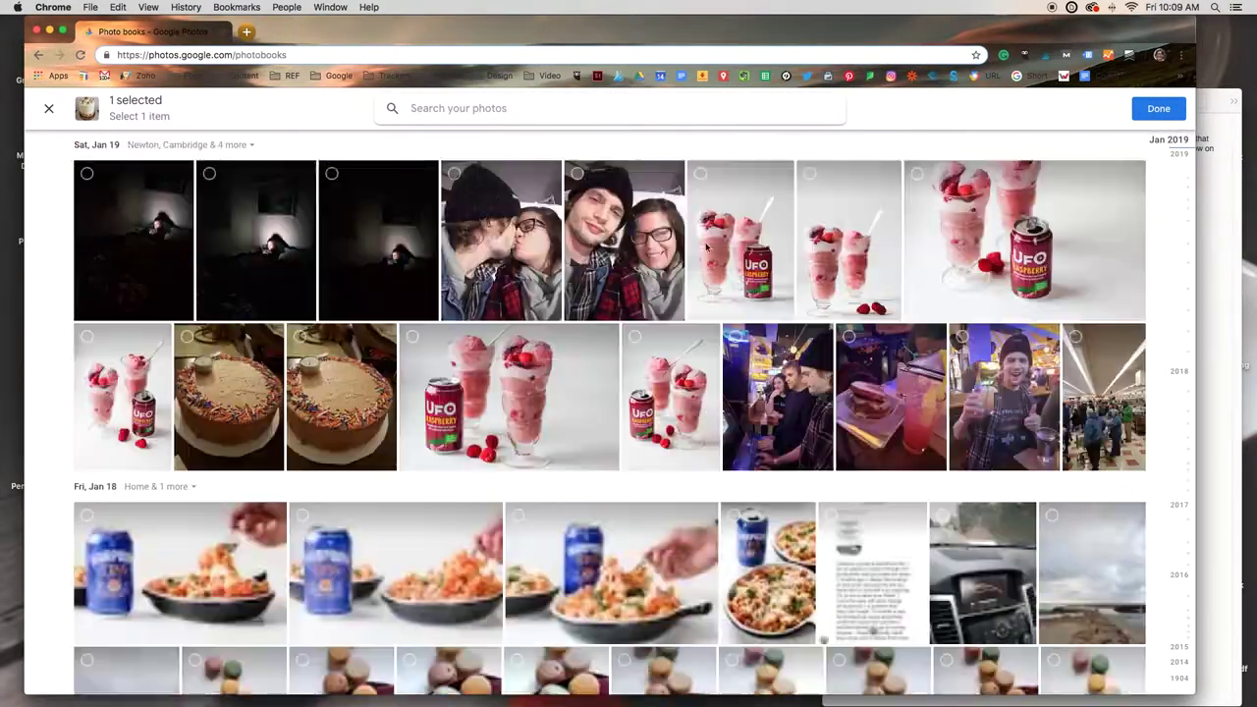
{"action": "left_click", "coordinate": [1170, 363]}
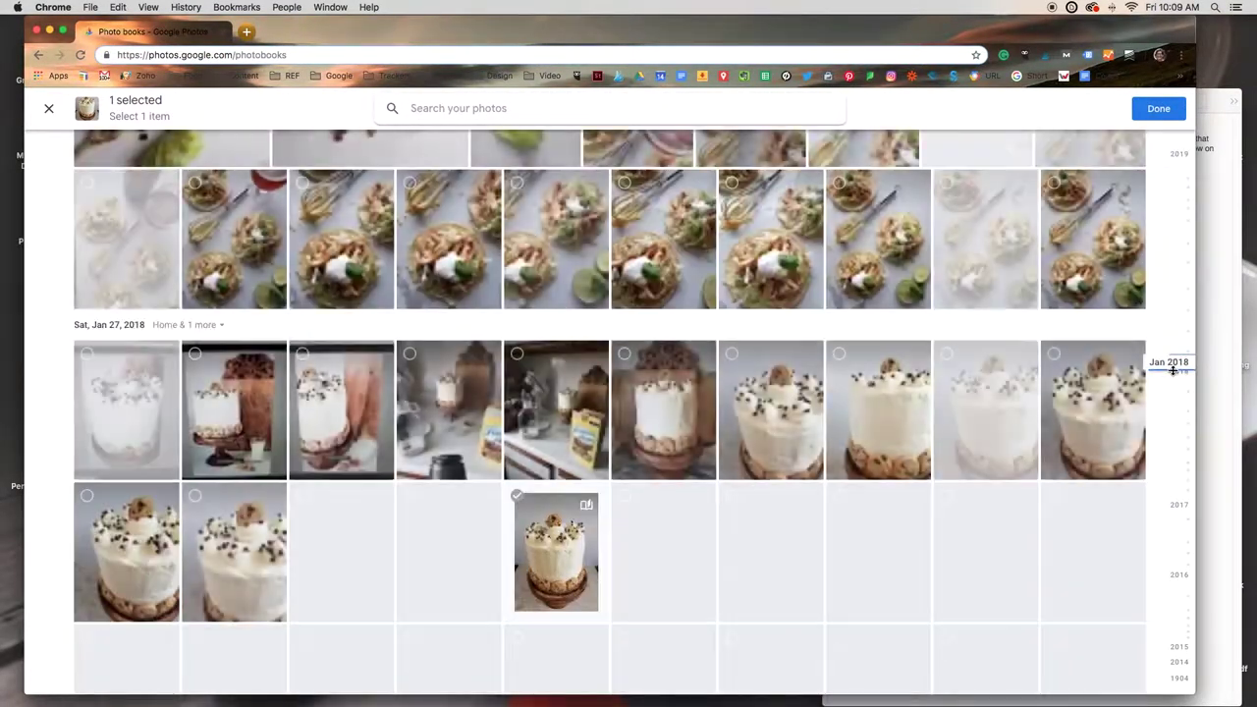
{"action": "left_click", "coordinate": [1178, 363]}
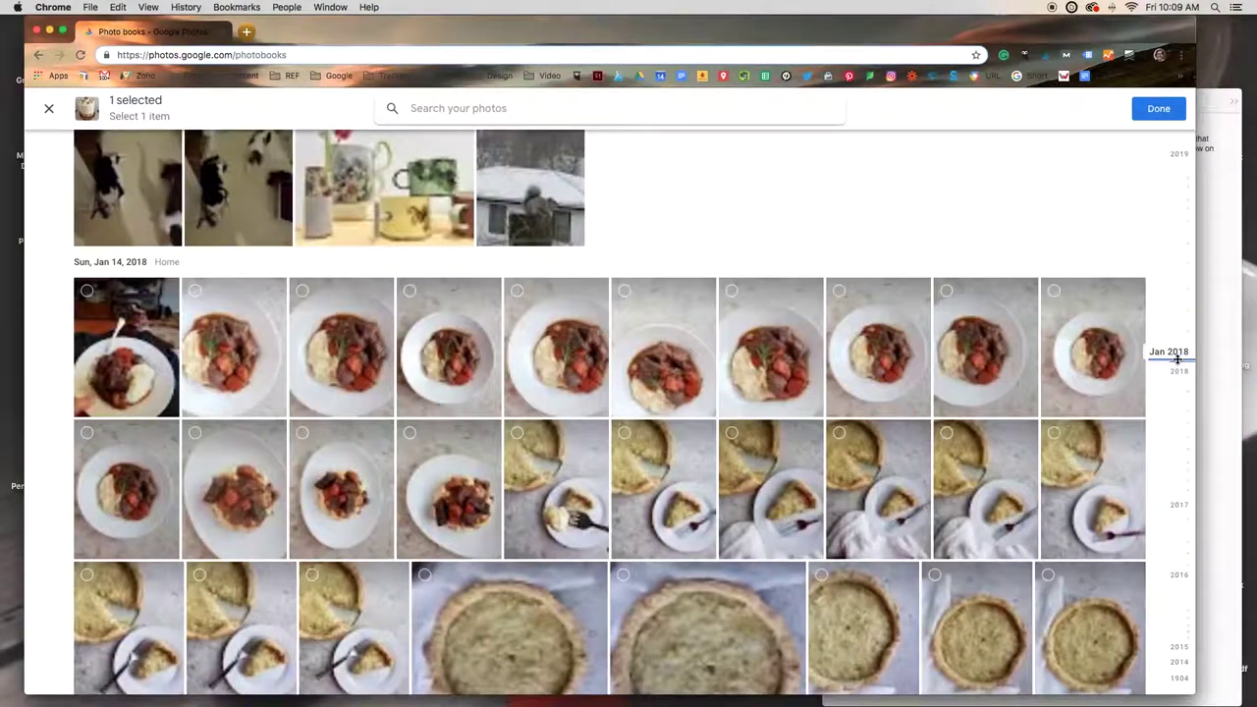
{"action": "scroll", "coordinate": [699, 376], "scroll_direction": "up", "scroll_amount": 5}
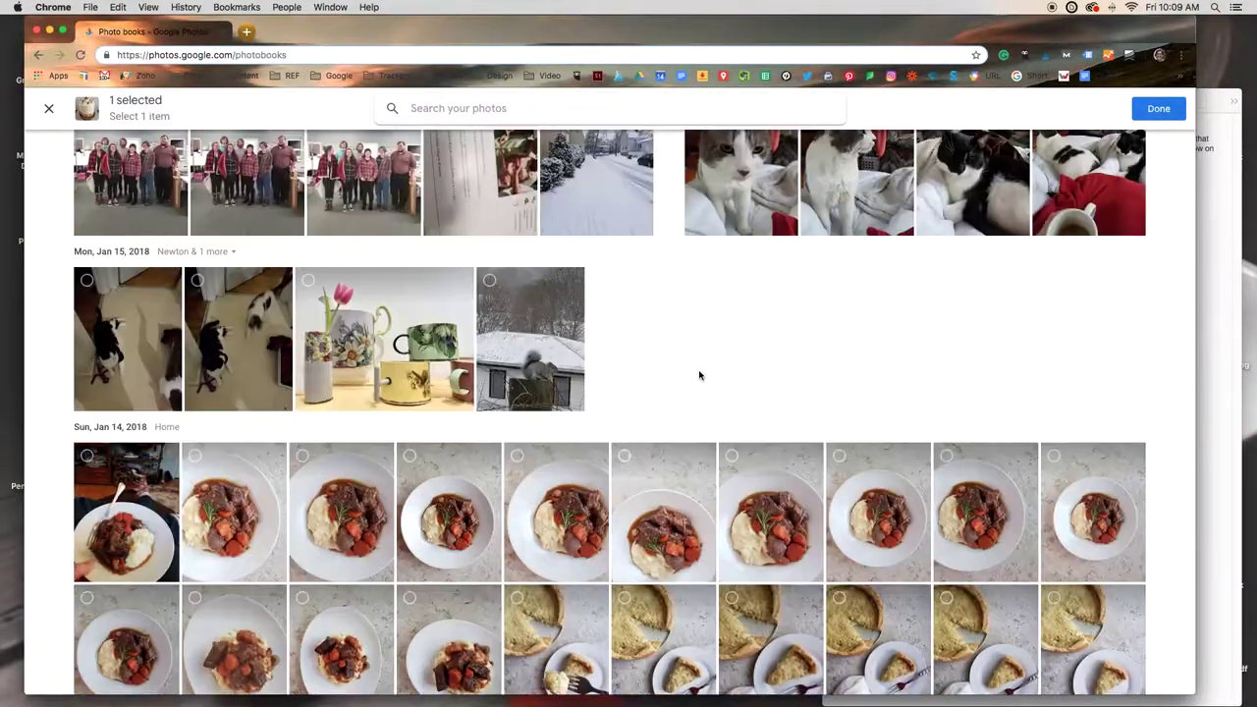
{"action": "scroll", "coordinate": [699, 375], "scroll_direction": "up", "scroll_amount": 1}
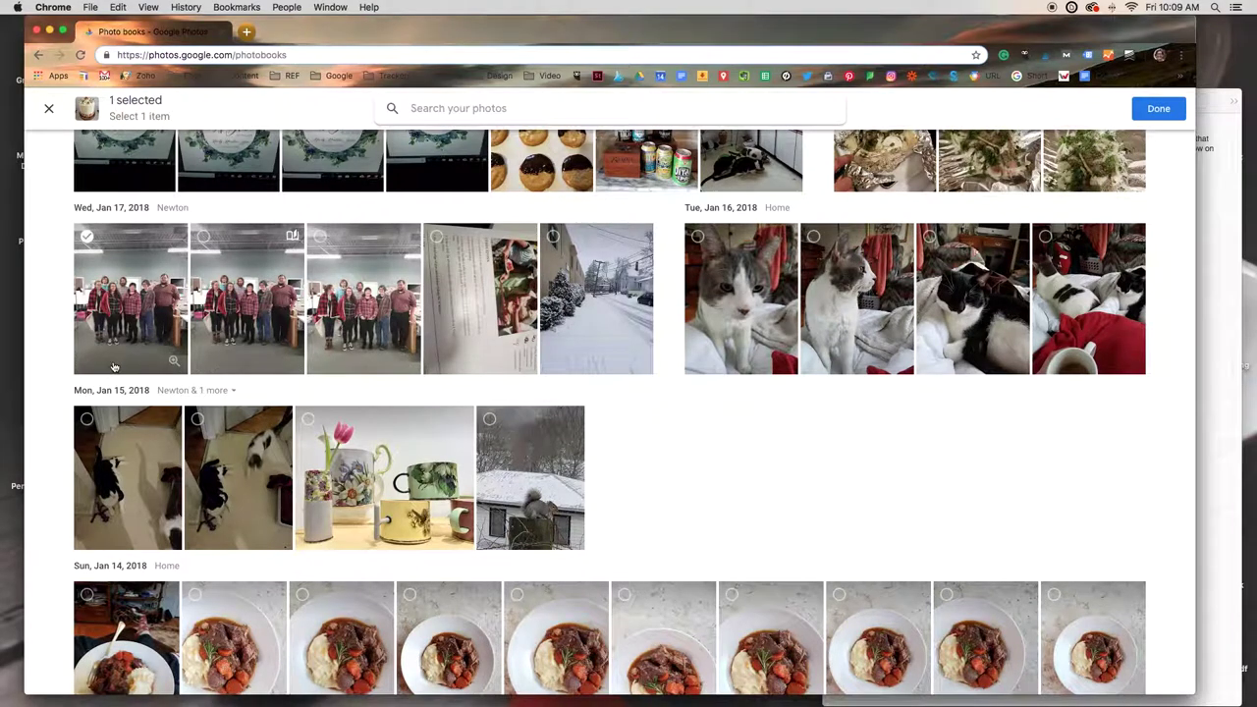
{"action": "scroll", "coordinate": [869, 378], "scroll_direction": "up", "scroll_amount": 4}
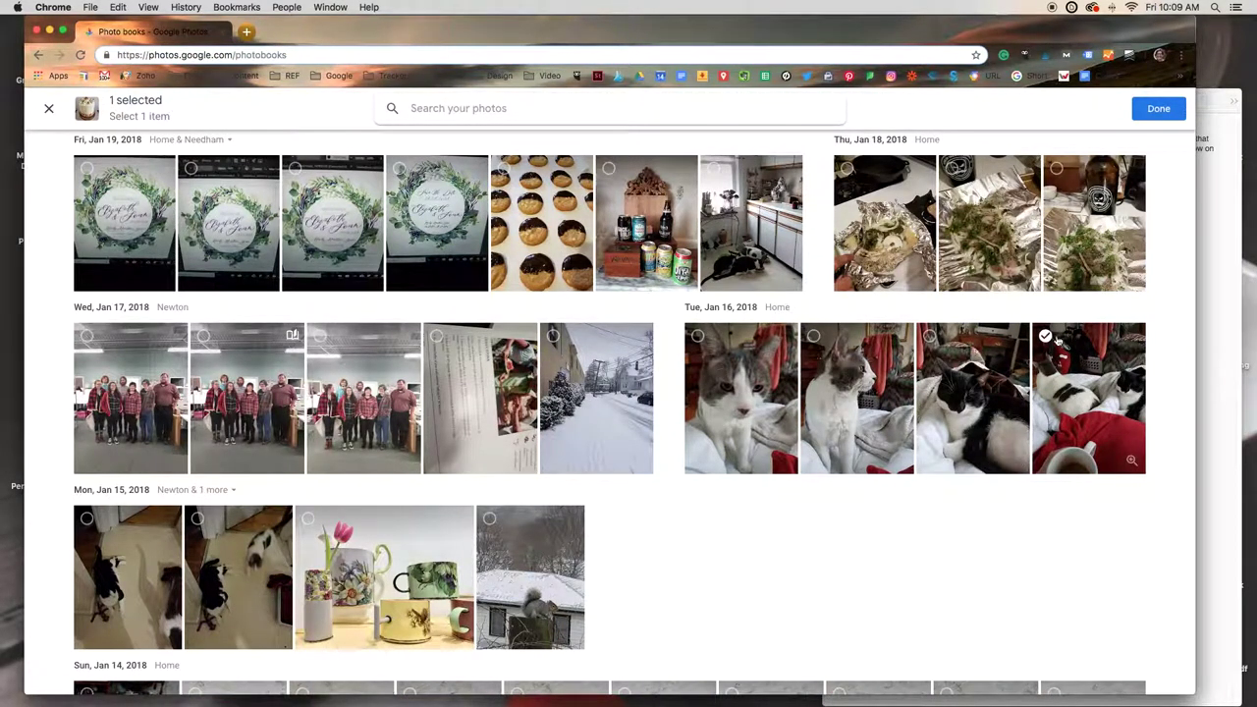
{"action": "left_click", "coordinate": [929, 338]}
{"action": "left_click", "coordinate": [1158, 108]}
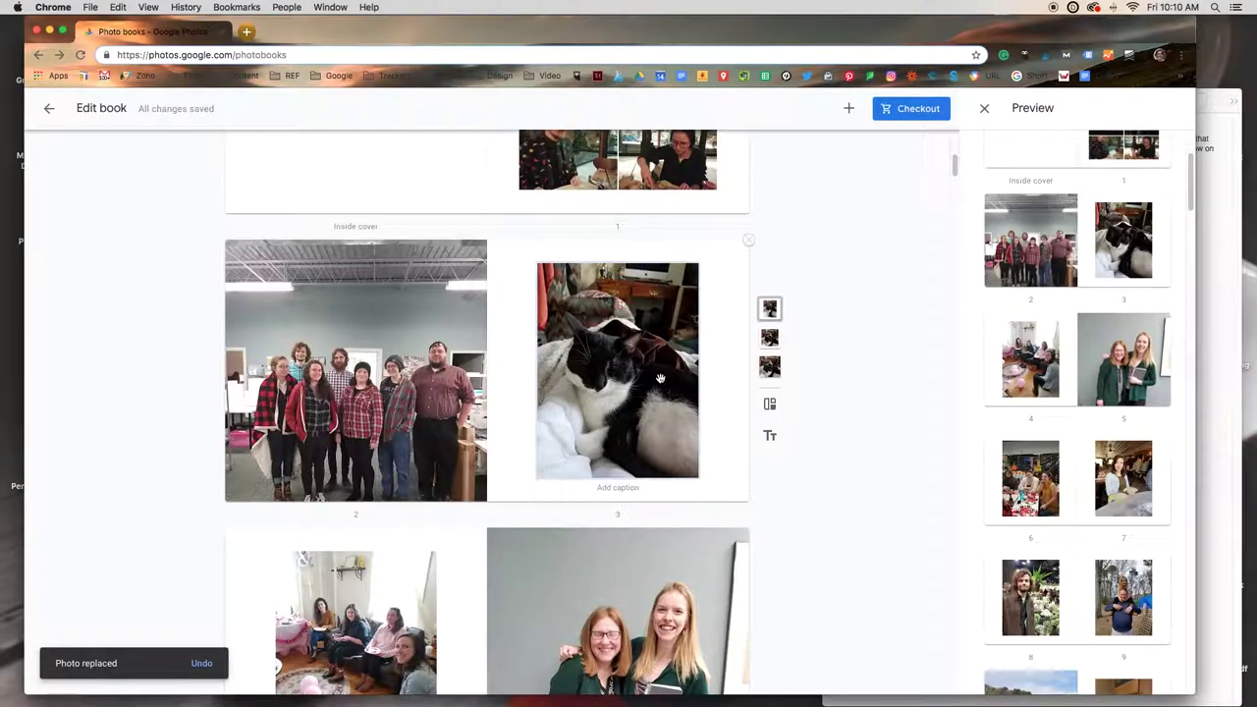
- Caption the page-4 photo 'Galentines Day 2018'
{"action": "scroll", "coordinate": [613, 492], "scroll_direction": "down", "scroll_amount": 5}
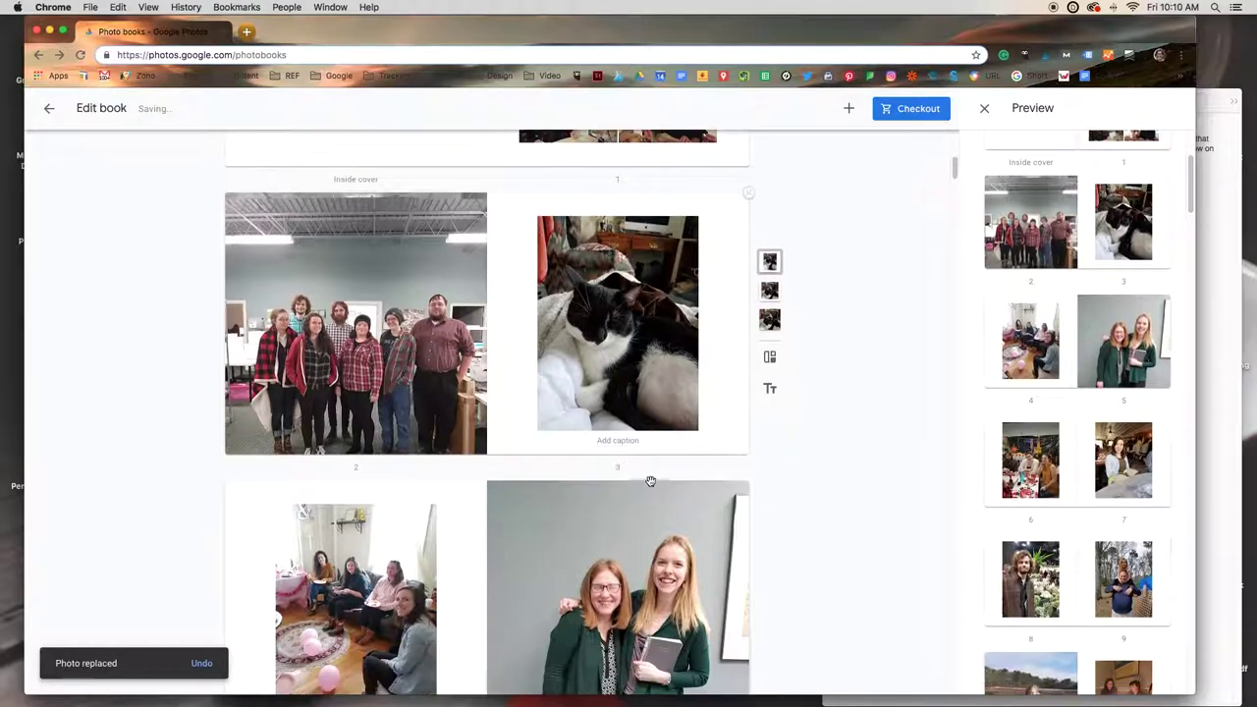
{"action": "left_click", "coordinate": [363, 535]}
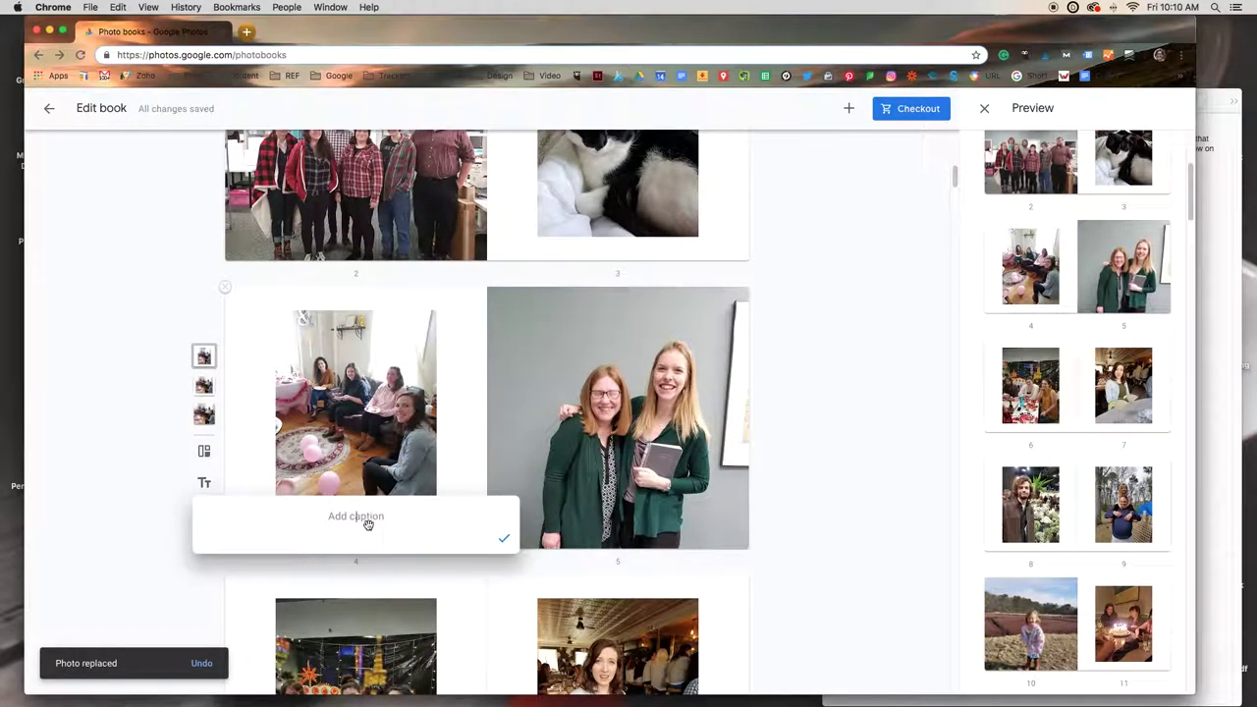
{"action": "type", "text": "Galentines Day 2018!"}
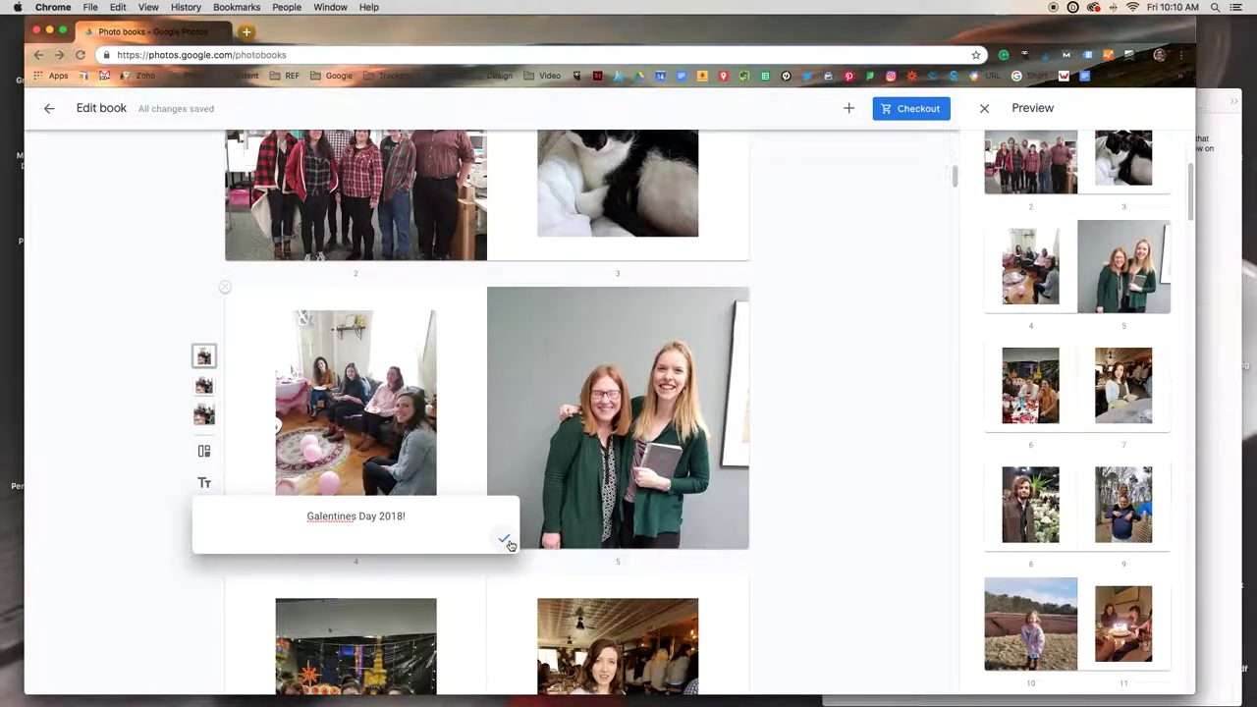
{"action": "left_click", "coordinate": [505, 540]}
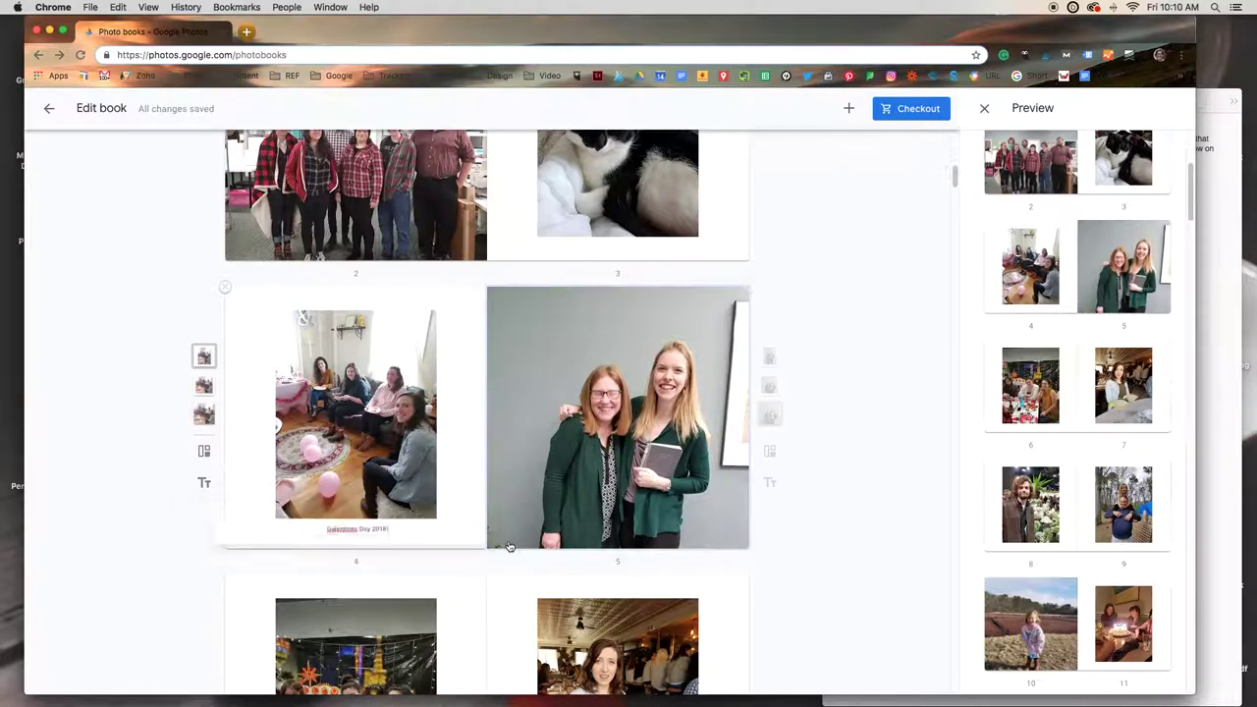
- Crop the page-5 photo of the two women in closer
{"action": "left_click", "coordinate": [709, 436]}
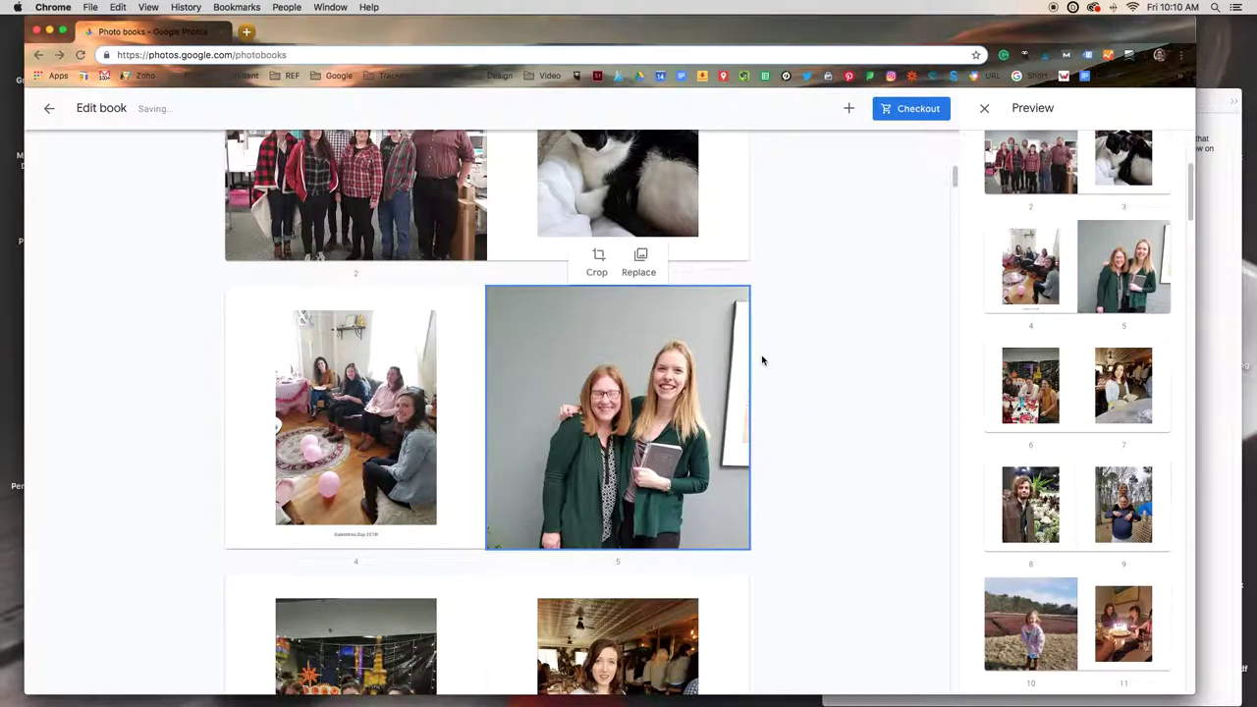
{"action": "left_click", "coordinate": [597, 258]}
{"action": "left_click_drag", "start_coordinate": [550, 272], "coordinate": [585, 269]}
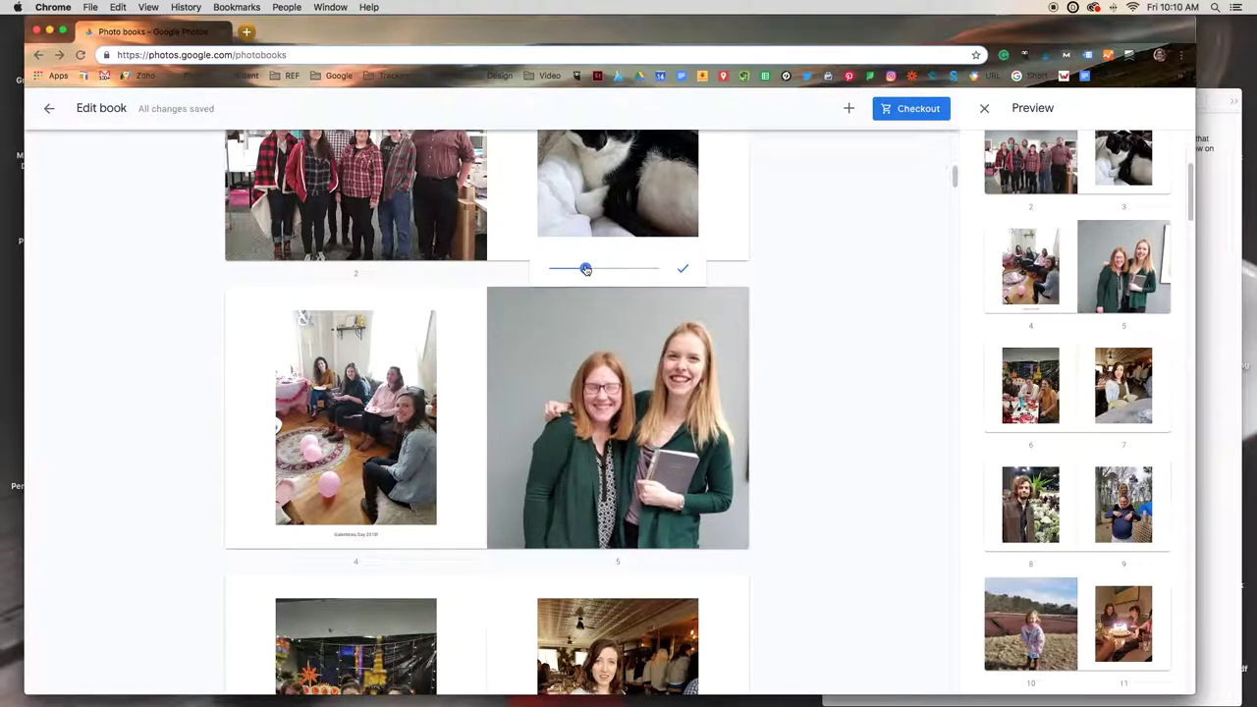
{"action": "left_click", "coordinate": [682, 267]}
- Add the caption 'Happy Birthday!' under page 11's birthday cake photo
{"action": "scroll", "coordinate": [458, 485], "scroll_direction": "down", "scroll_amount": 3}
{"action": "scroll", "coordinate": [461, 488], "scroll_direction": "down", "scroll_amount": 3}
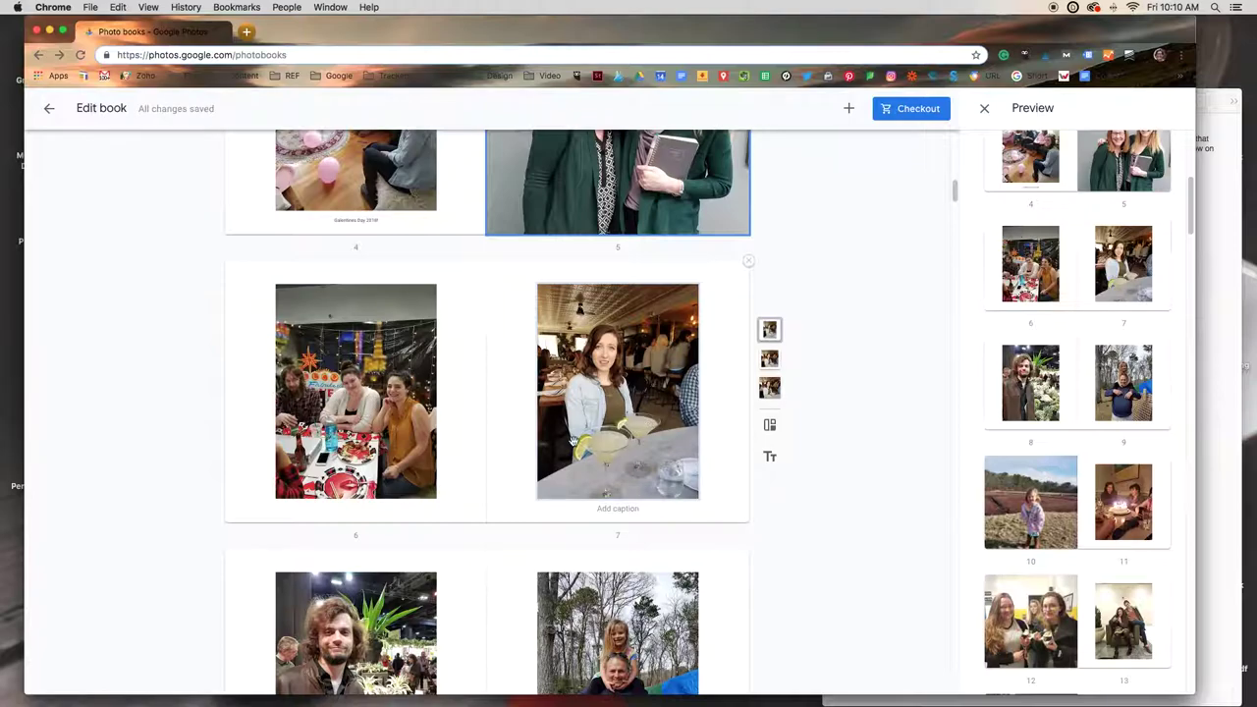
{"action": "scroll", "coordinate": [521, 422], "scroll_direction": "down", "scroll_amount": 5}
{"action": "scroll", "coordinate": [531, 438], "scroll_direction": "down", "scroll_amount": 8}
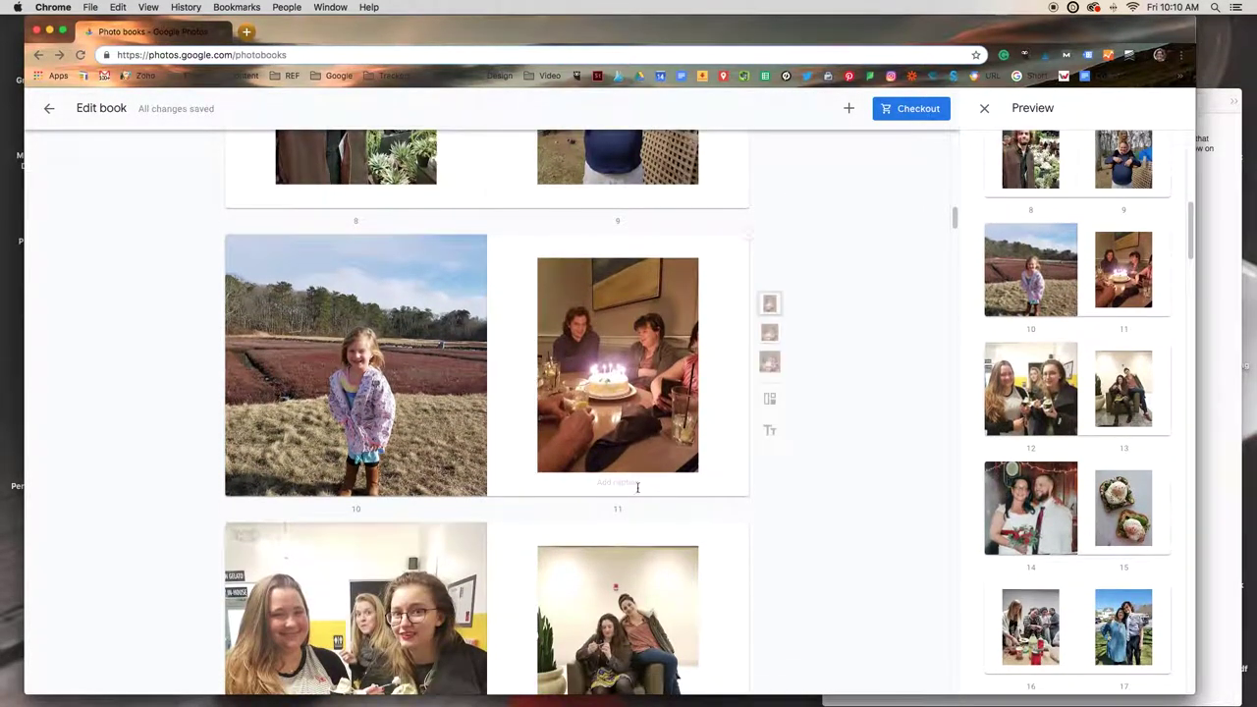
{"action": "left_click", "coordinate": [635, 482]}
{"action": "type", "text": "Happy Birthday!"}
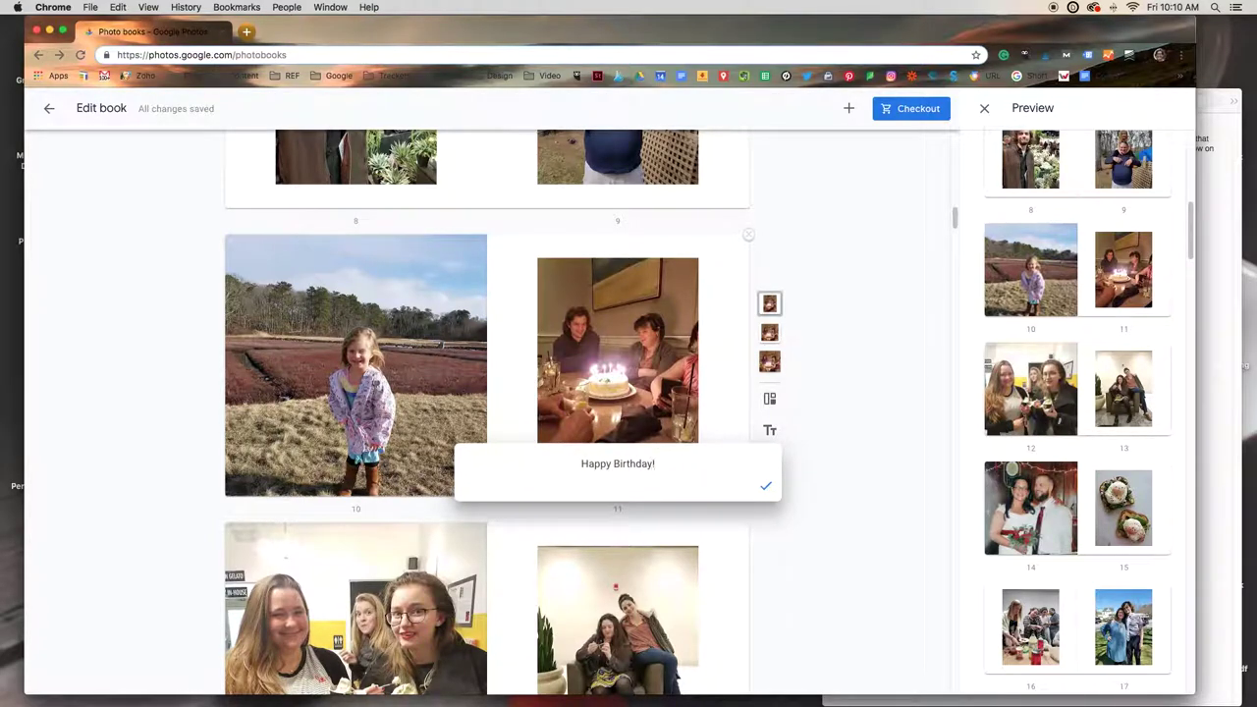
{"action": "left_click", "coordinate": [805, 441]}
{"action": "left_click", "coordinate": [771, 433]}
{"action": "type", "text": "!"}
{"action": "left_click", "coordinate": [764, 485]}
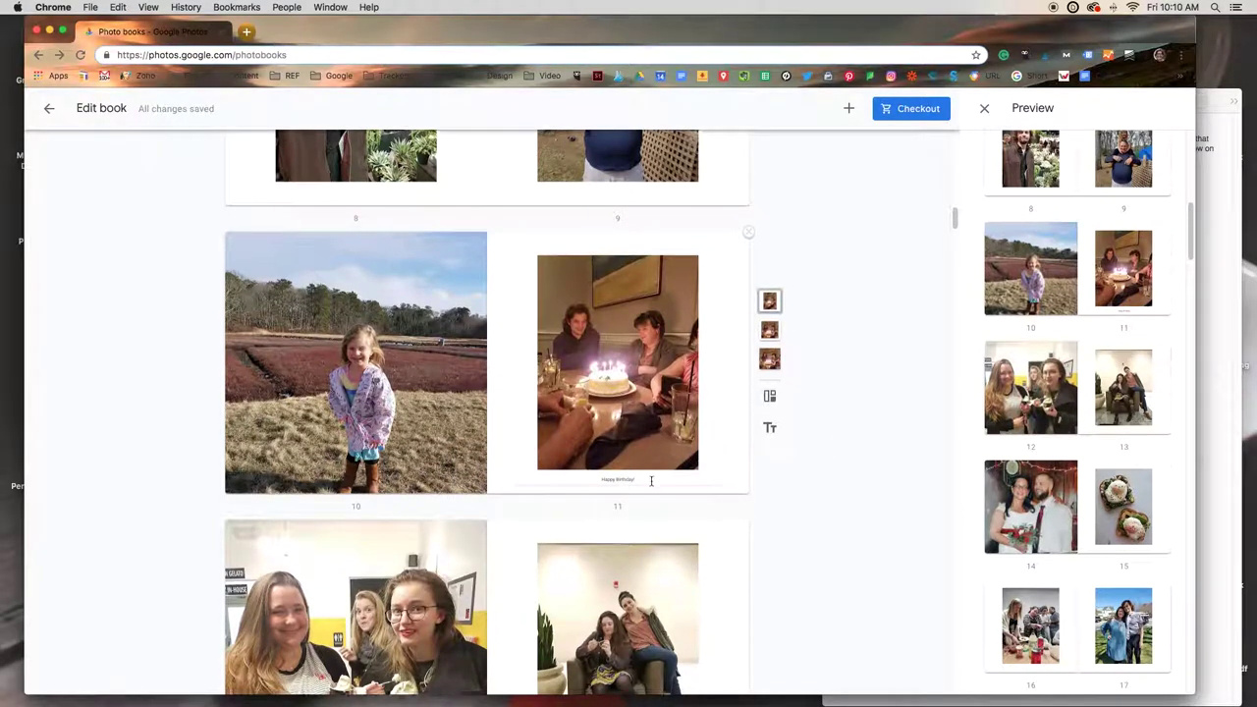
- Review the remaining pages from page 15 to the end, then start checkout
{"action": "scroll", "coordinate": [653, 480], "scroll_direction": "down", "scroll_amount": 3}
{"action": "scroll", "coordinate": [653, 480], "scroll_direction": "down", "scroll_amount": 8}
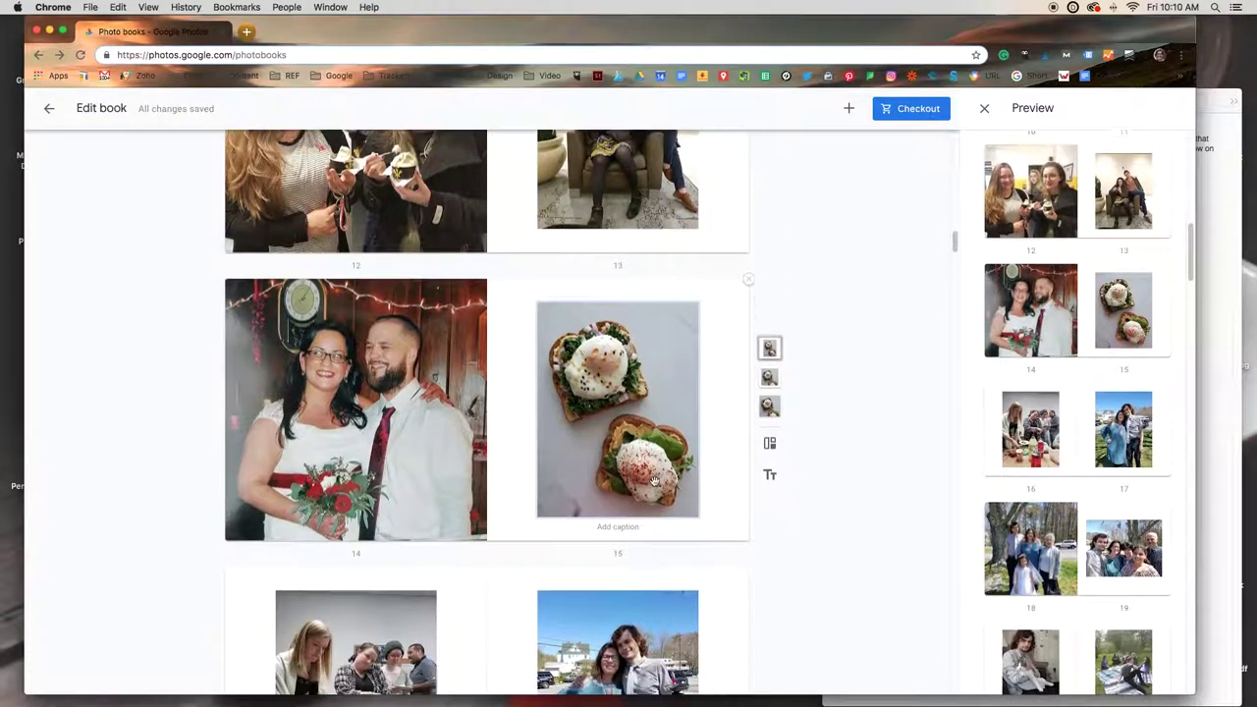
{"action": "left_click", "coordinate": [616, 373]}
{"action": "scroll", "coordinate": [580, 380], "scroll_direction": "down", "scroll_amount": 3}
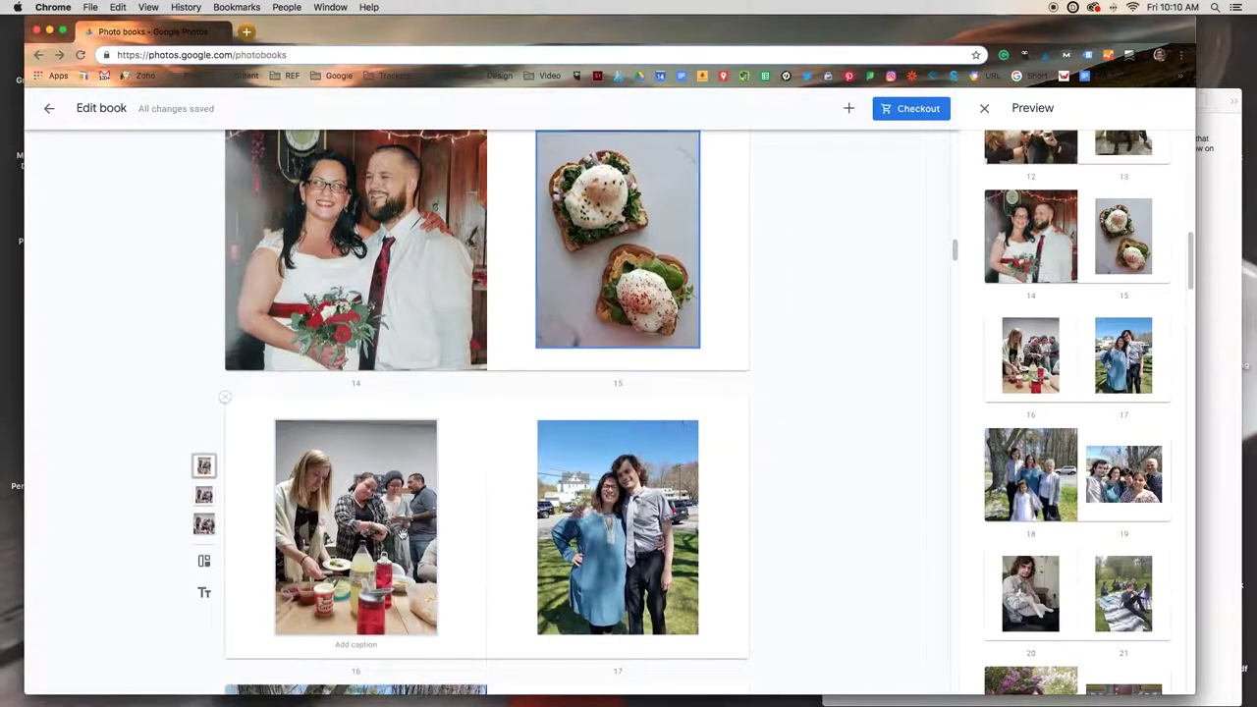
{"action": "left_click", "coordinate": [432, 511]}
{"action": "scroll", "coordinate": [510, 501], "scroll_direction": "down", "scroll_amount": 20}
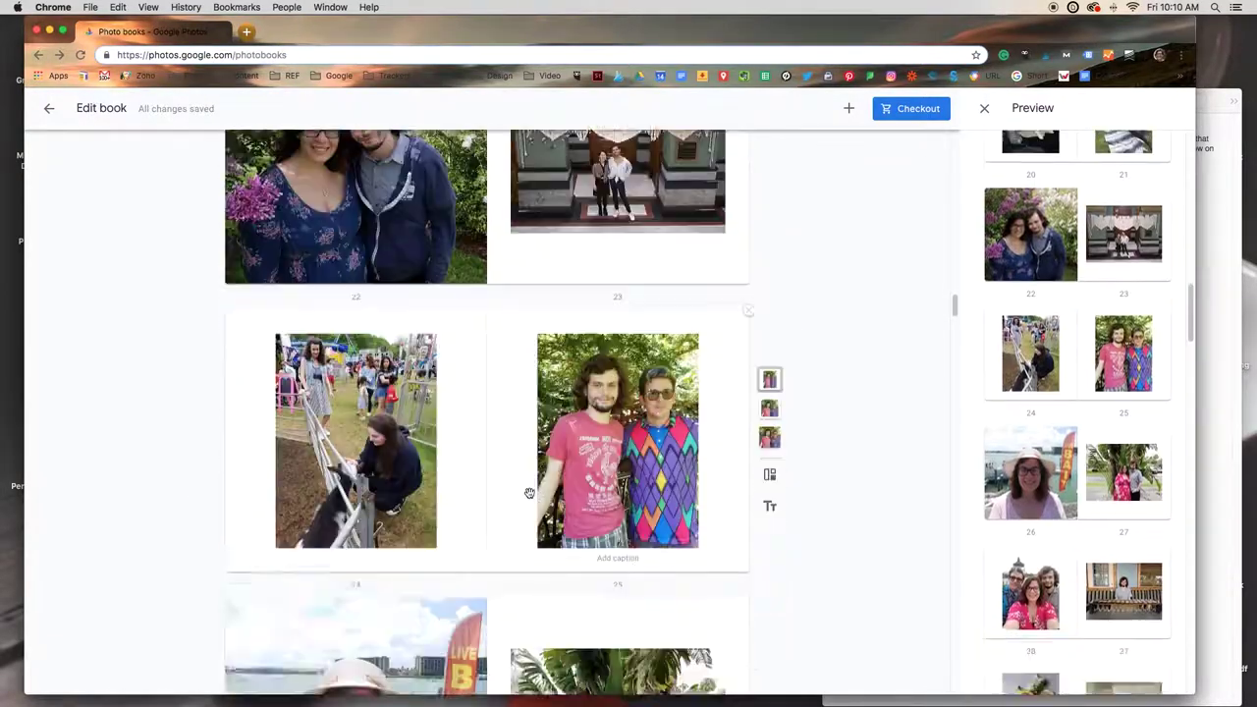
{"action": "scroll", "coordinate": [528, 492], "scroll_direction": "down", "scroll_amount": 20}
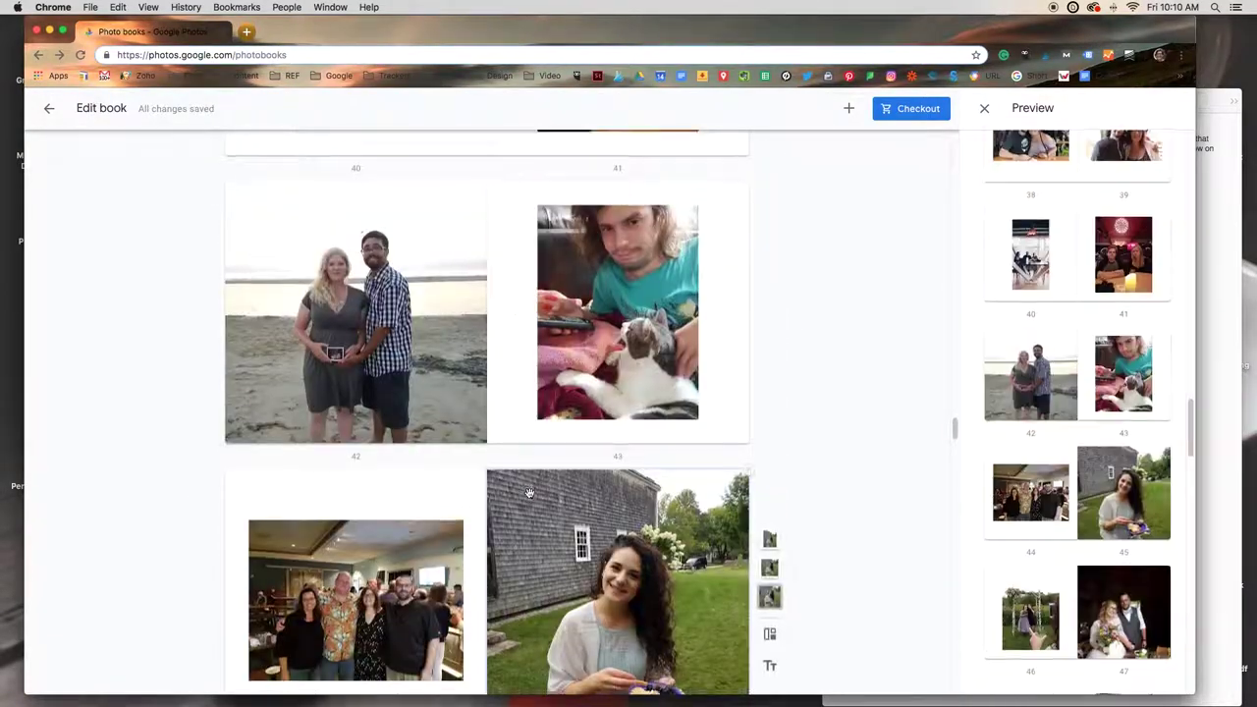
{"action": "scroll", "coordinate": [528, 492], "scroll_direction": "down", "scroll_amount": 20}
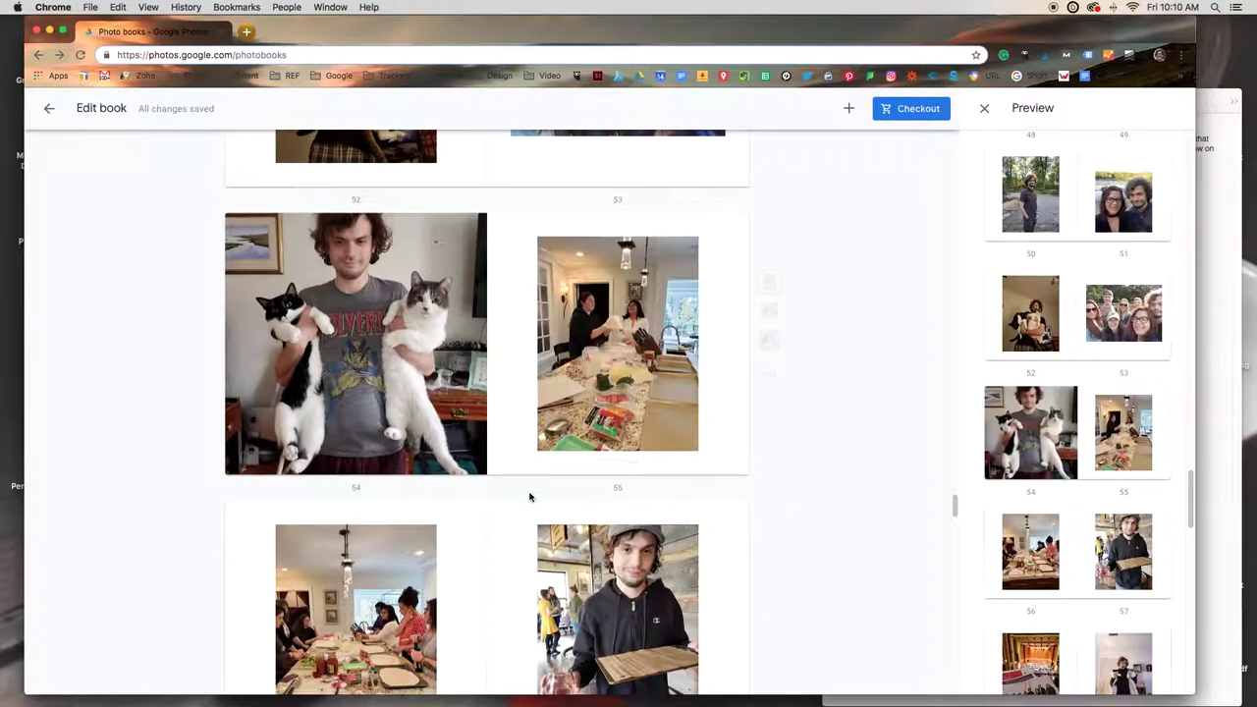
{"action": "scroll", "coordinate": [529, 492], "scroll_direction": "down", "scroll_amount": 20}
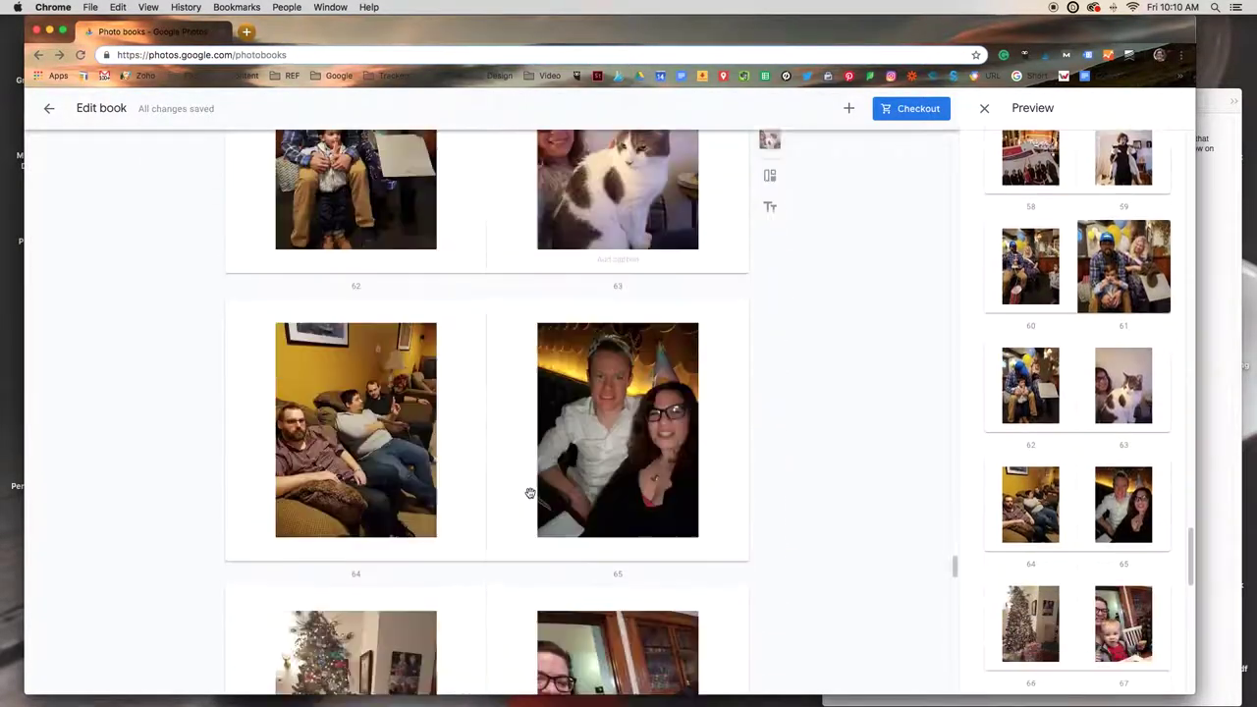
{"action": "scroll", "coordinate": [529, 492], "scroll_direction": "down", "scroll_amount": 20}
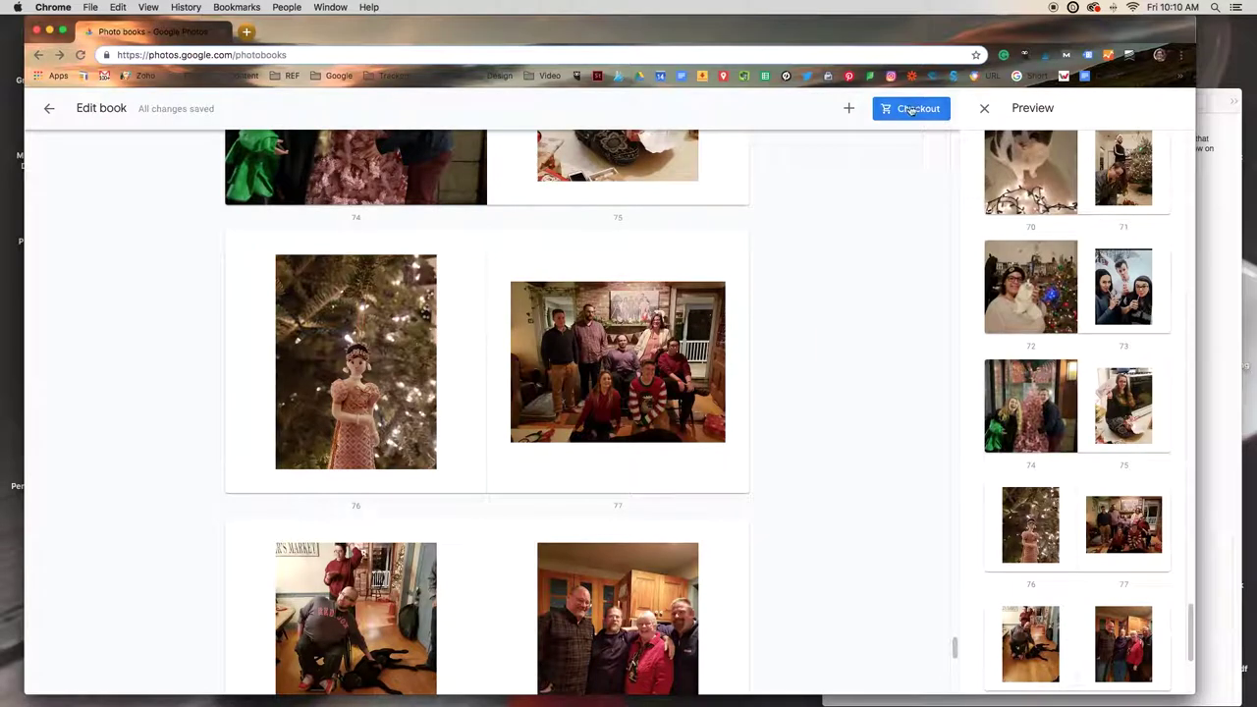
{"action": "left_click", "coordinate": [911, 109]}
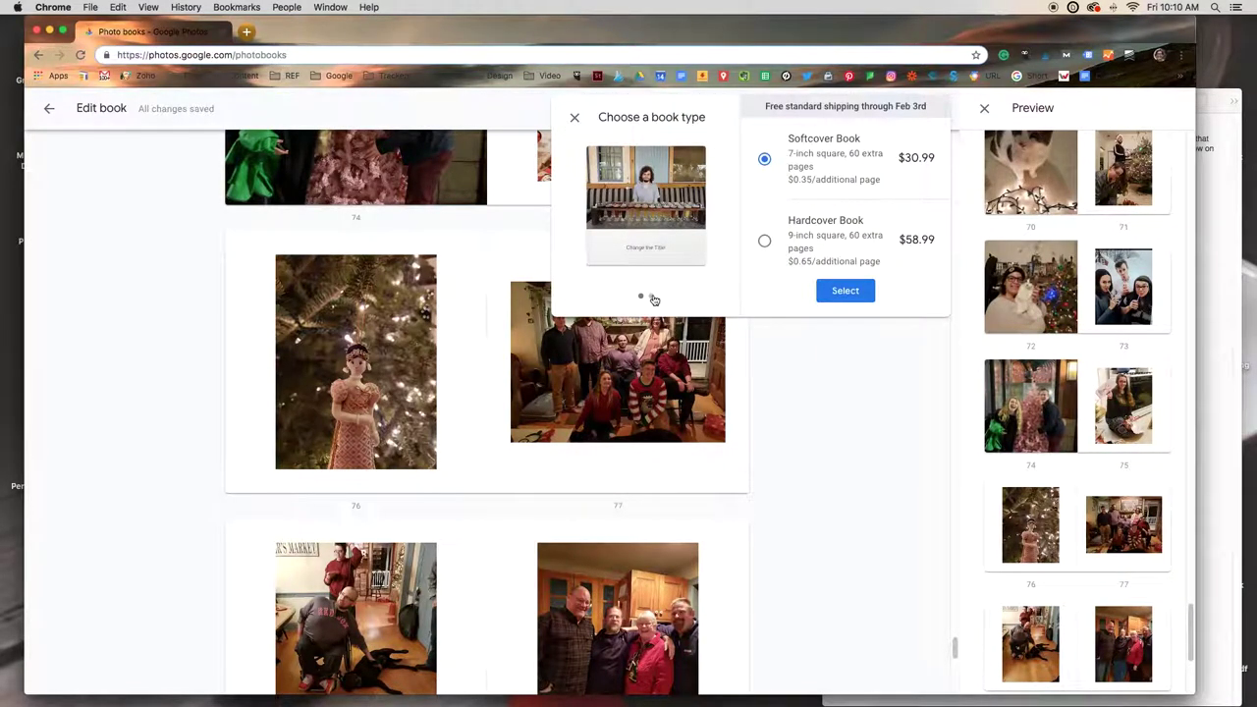
- Compare the covers, add the $58.99 hardcover book to the cart, then close checkout
{"action": "left_click", "coordinate": [653, 298]}
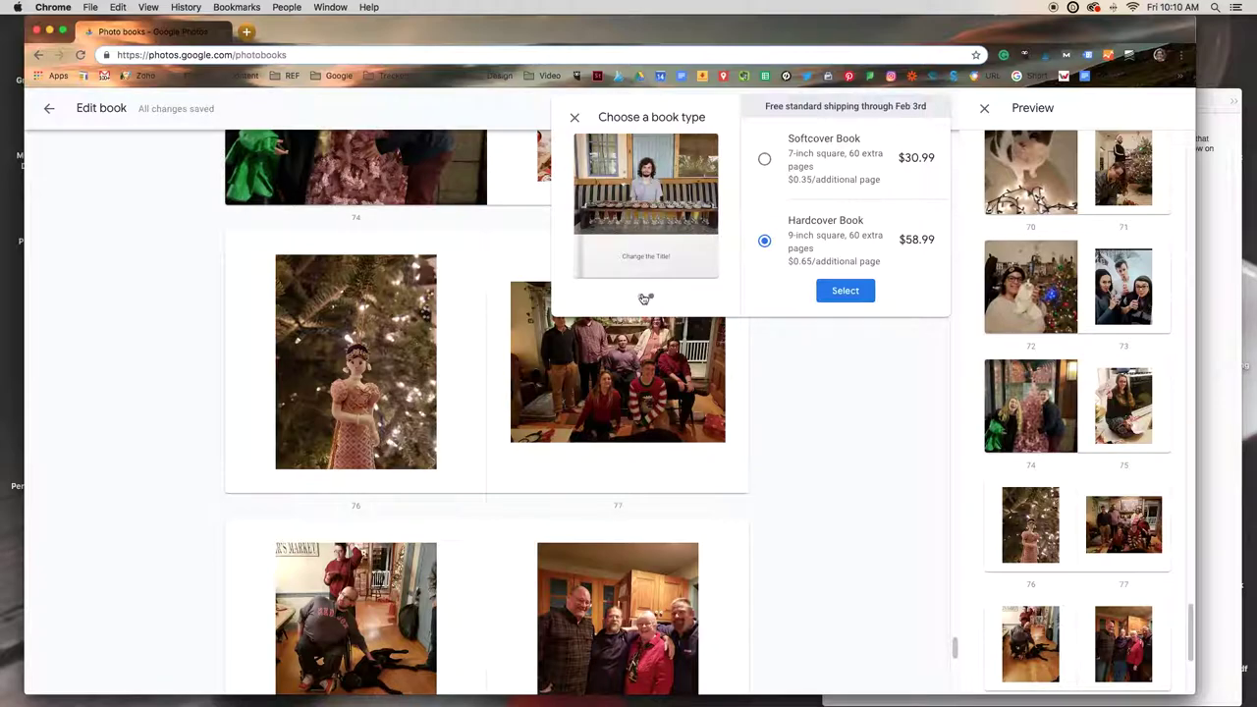
{"action": "left_click", "coordinate": [642, 297]}
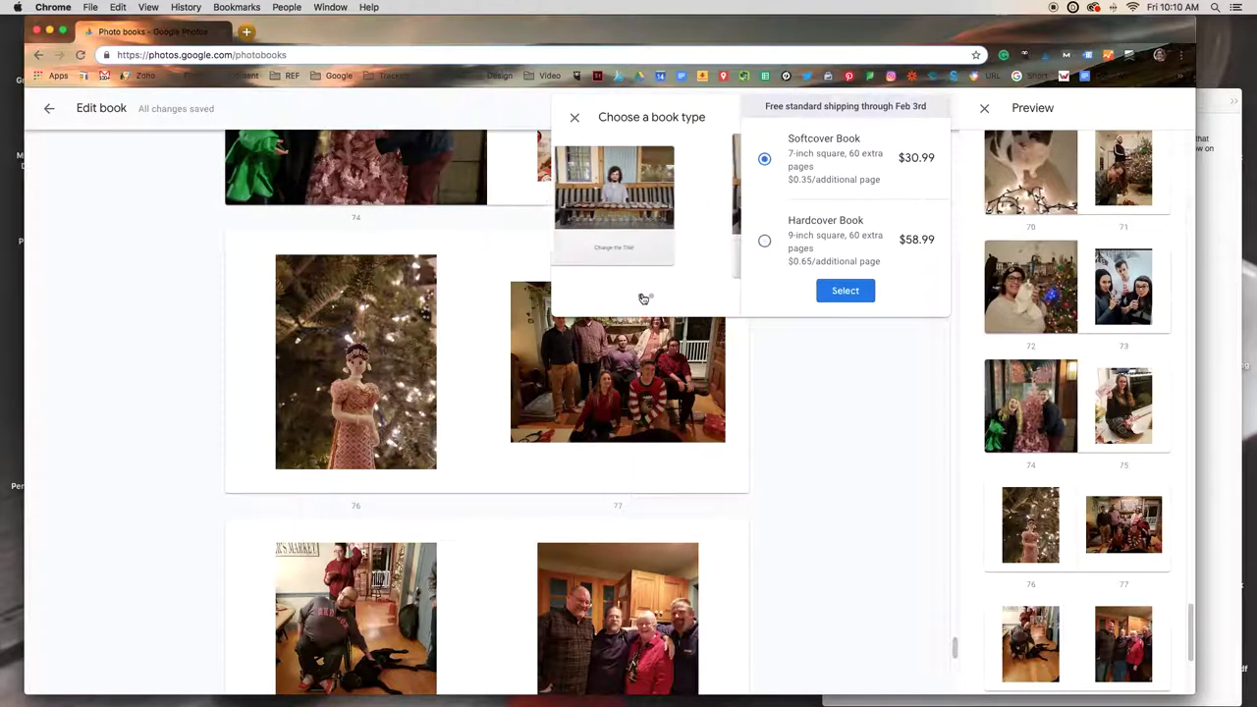
{"action": "left_click", "coordinate": [765, 242]}
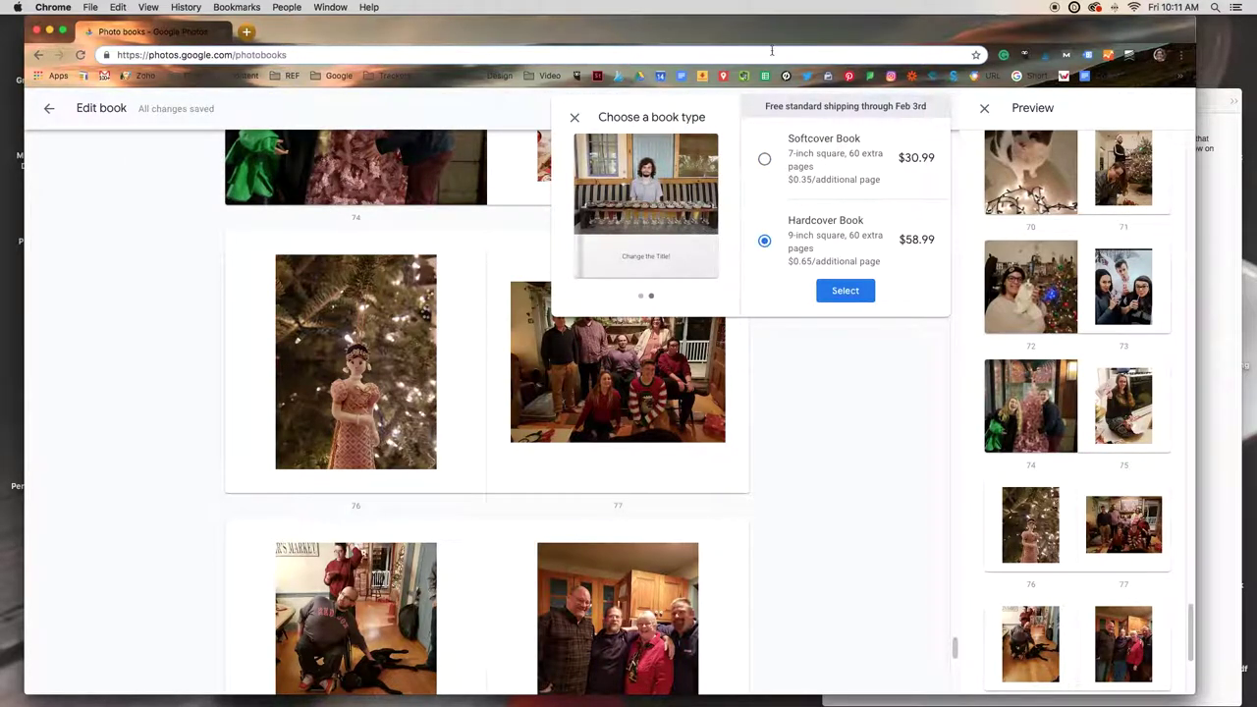
{"action": "left_click", "coordinate": [844, 290]}
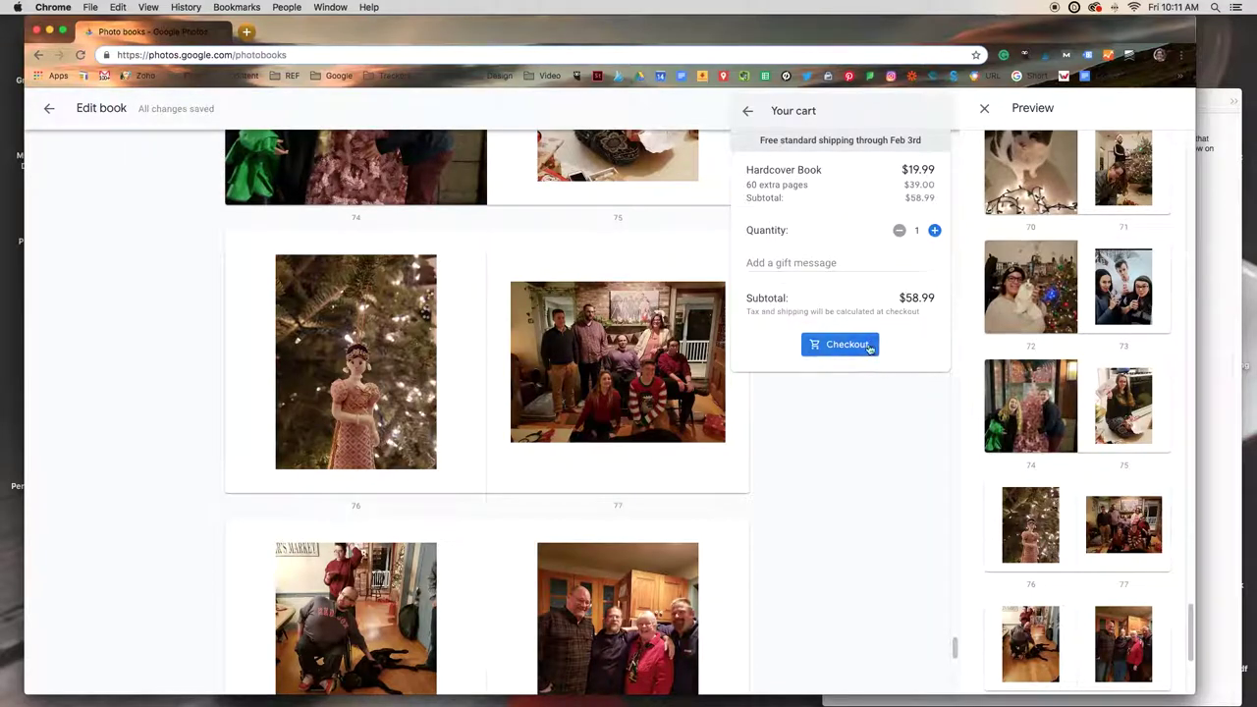
{"action": "left_click", "coordinate": [747, 112]}
{"action": "left_click", "coordinate": [577, 120]}
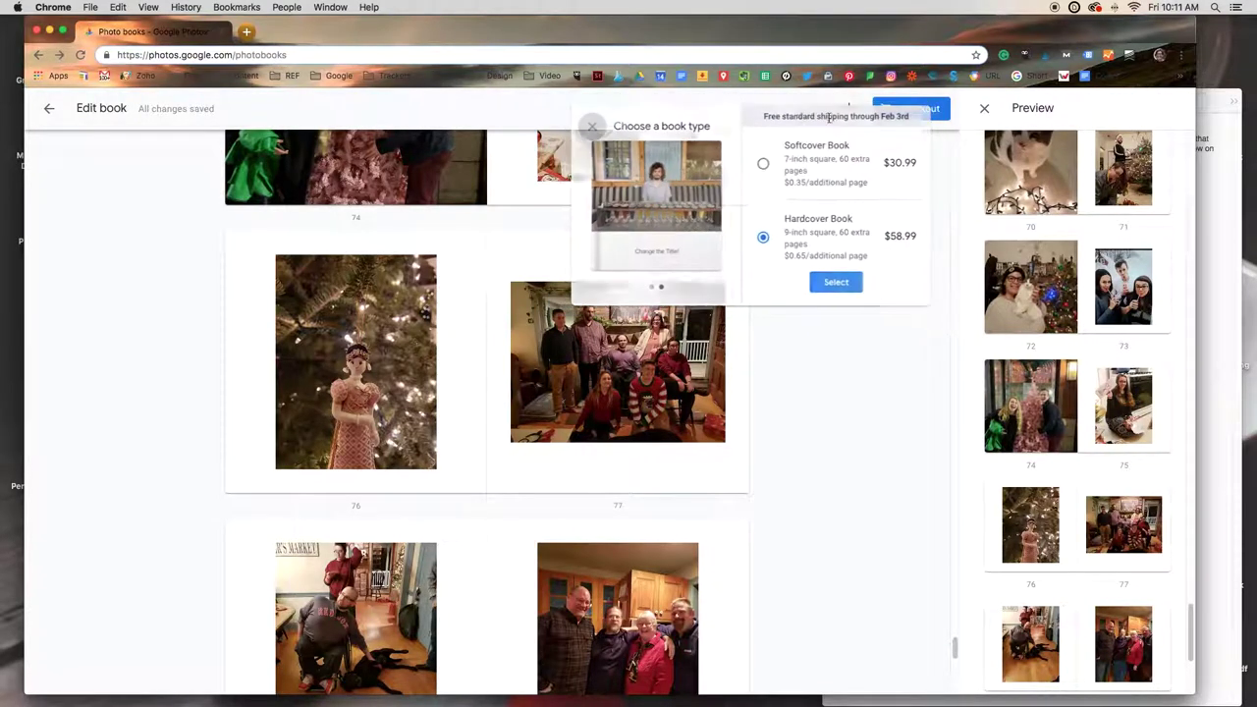
- Add a collage page to the book from the add-pages menu
{"action": "left_click", "coordinate": [850, 111]}
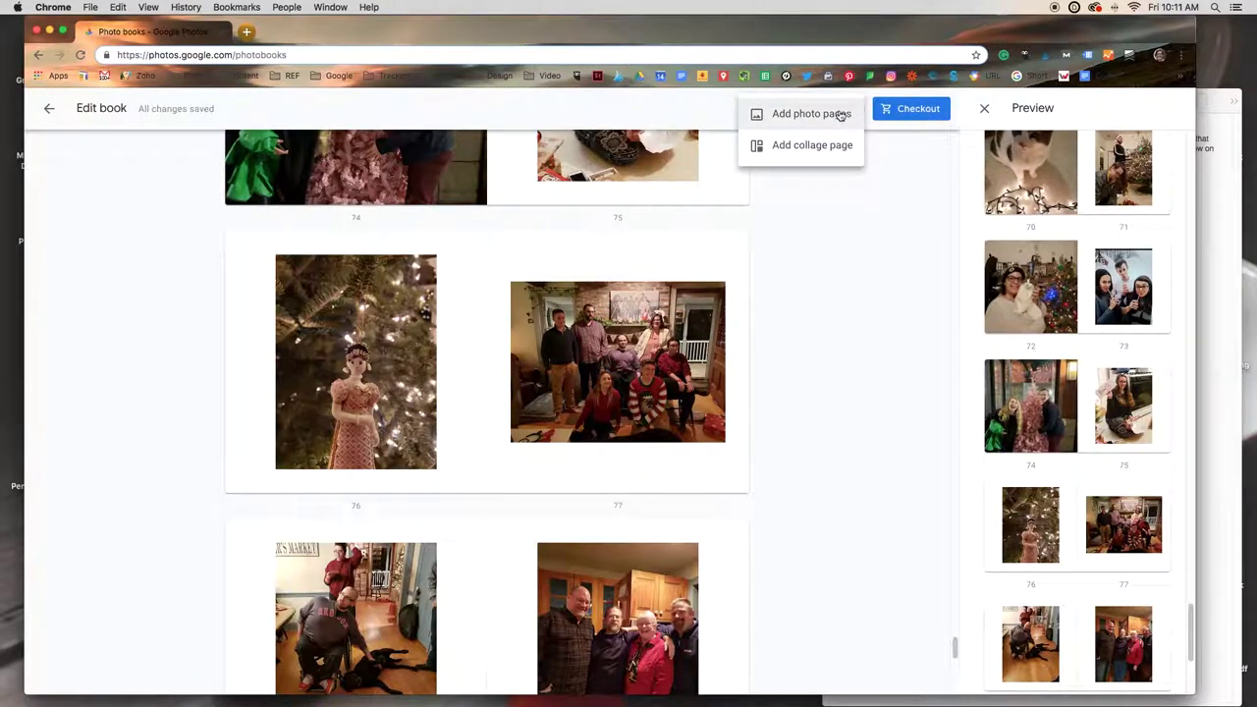
{"action": "left_click", "coordinate": [807, 149]}
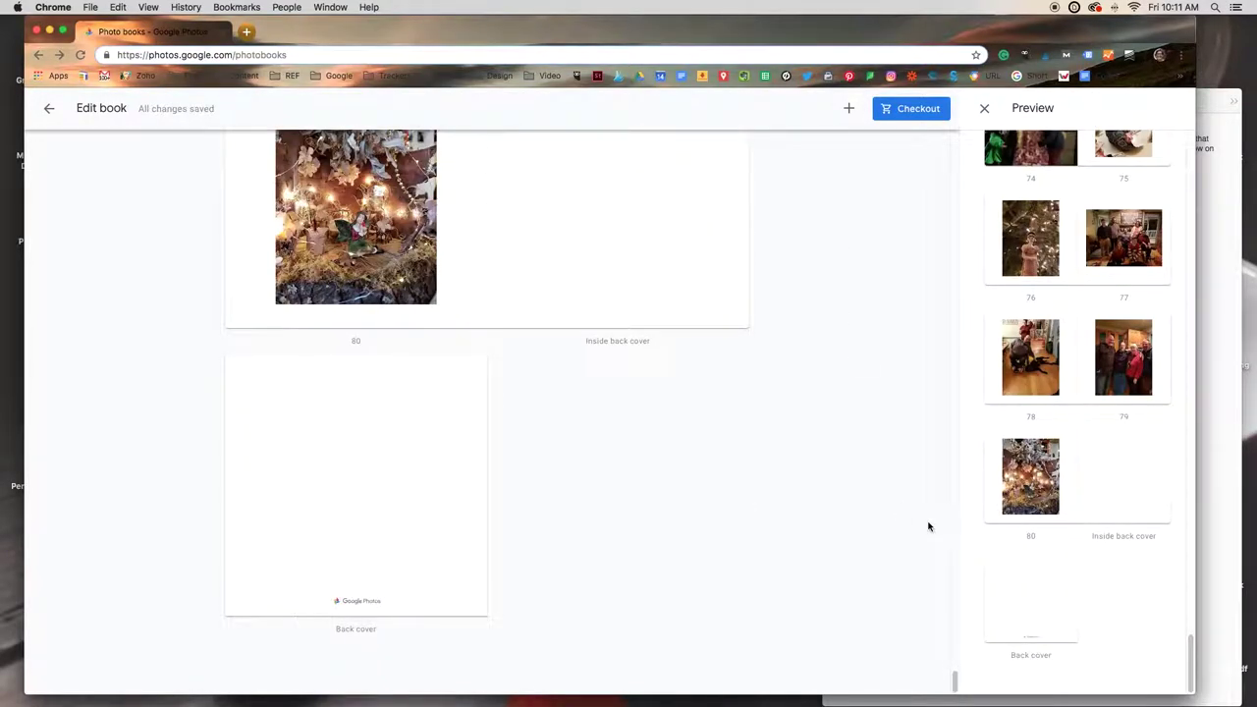